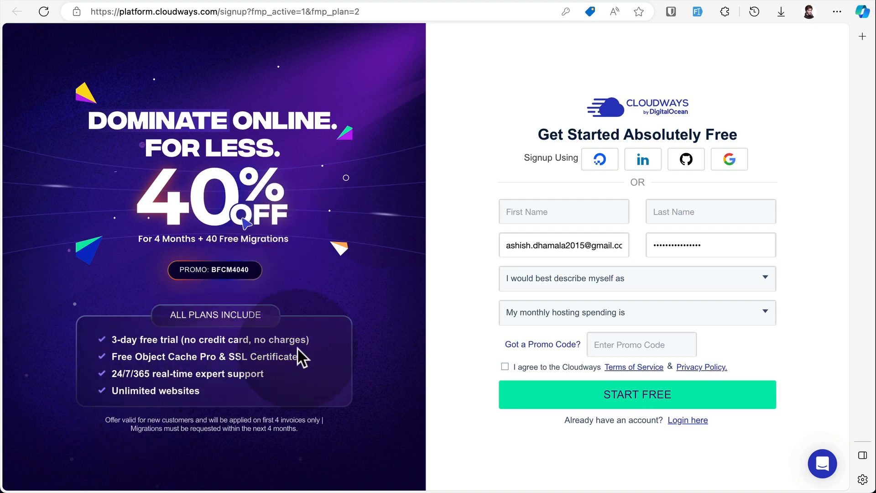
Go to the Cloudways home page and log in to the account with the saved credentials.
{"action": "left_click", "coordinate": [145, 1]}
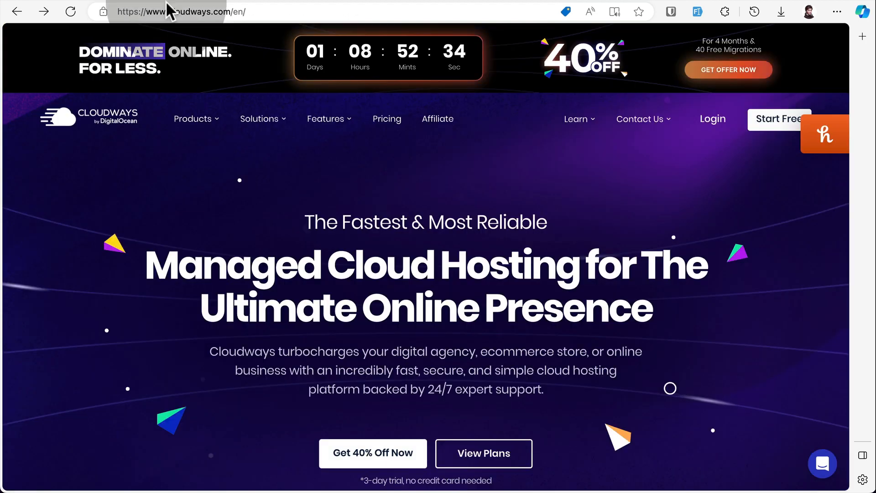
{"action": "left_click", "coordinate": [709, 124]}
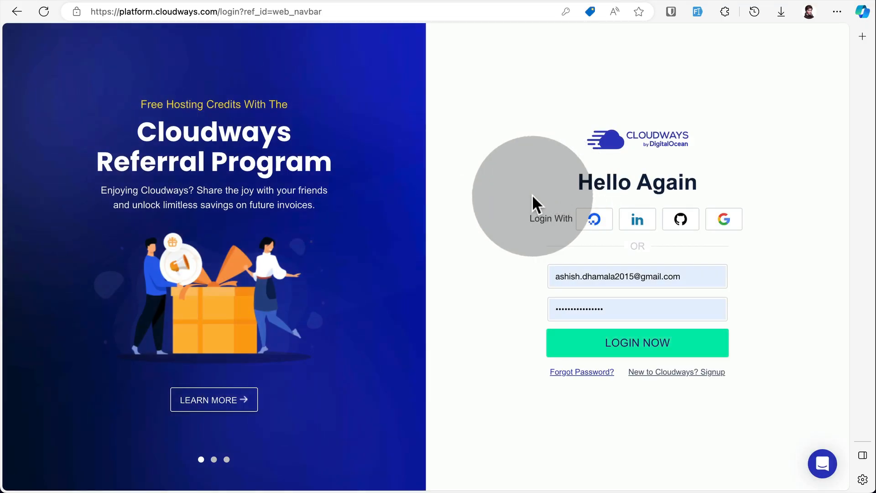
{"action": "left_click", "coordinate": [622, 356]}
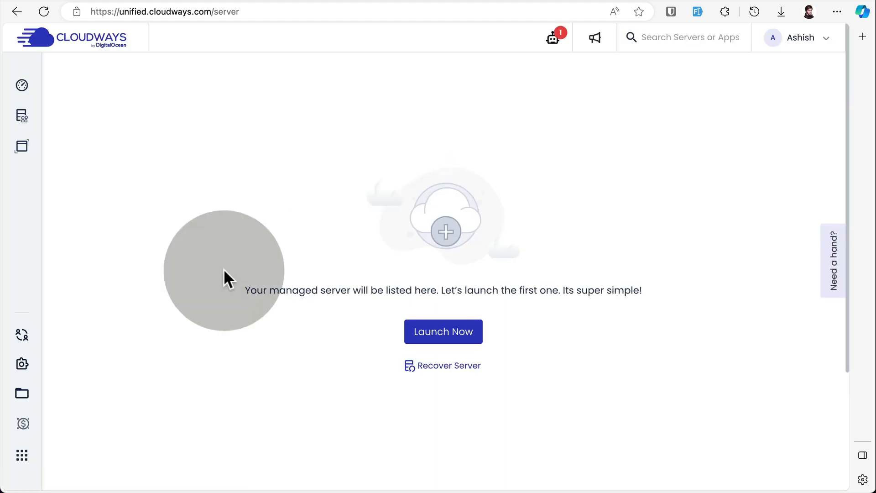
Start launching a new managed server and choose Laravel version 10.11.0 as its application.
{"action": "left_click", "coordinate": [455, 336]}
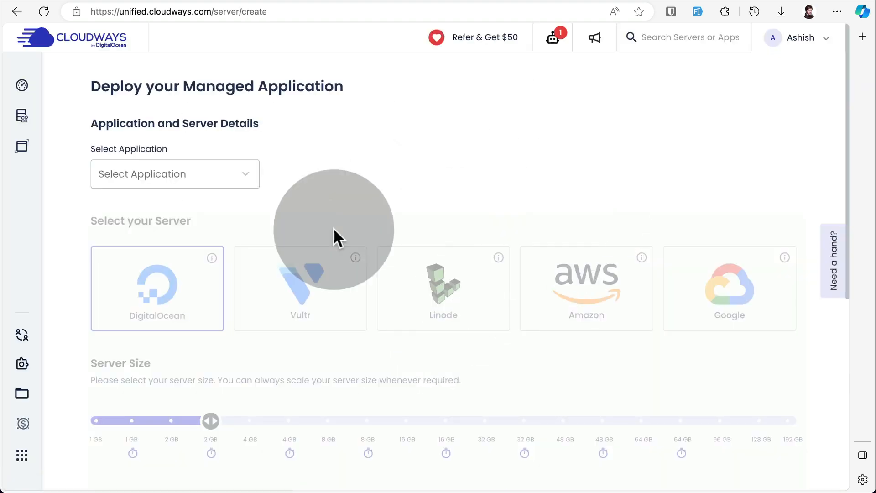
{"action": "left_click", "coordinate": [17, 11]}
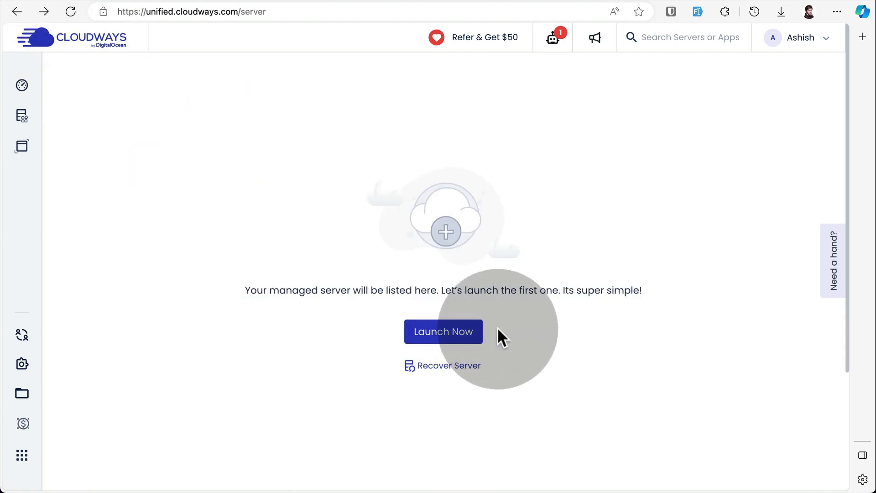
{"action": "left_click", "coordinate": [456, 337]}
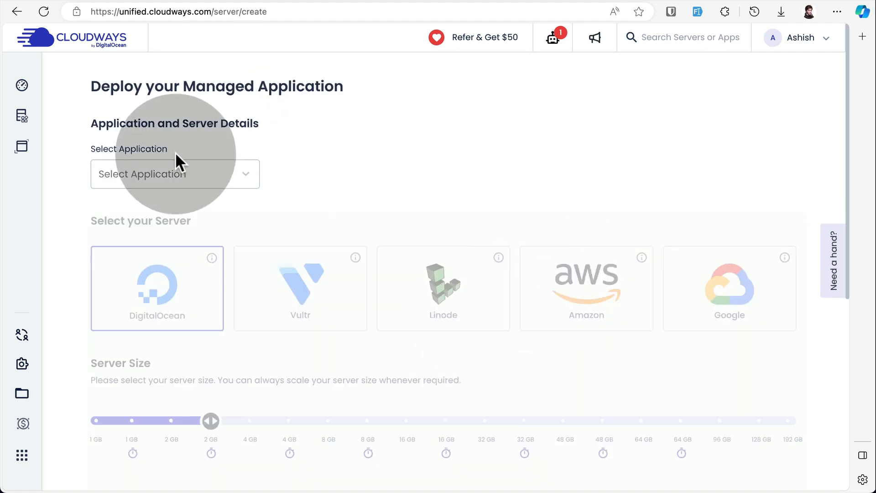
{"action": "left_click", "coordinate": [170, 180]}
{"action": "scroll", "coordinate": [146, 313], "scroll_direction": "down", "scroll_amount": 5}
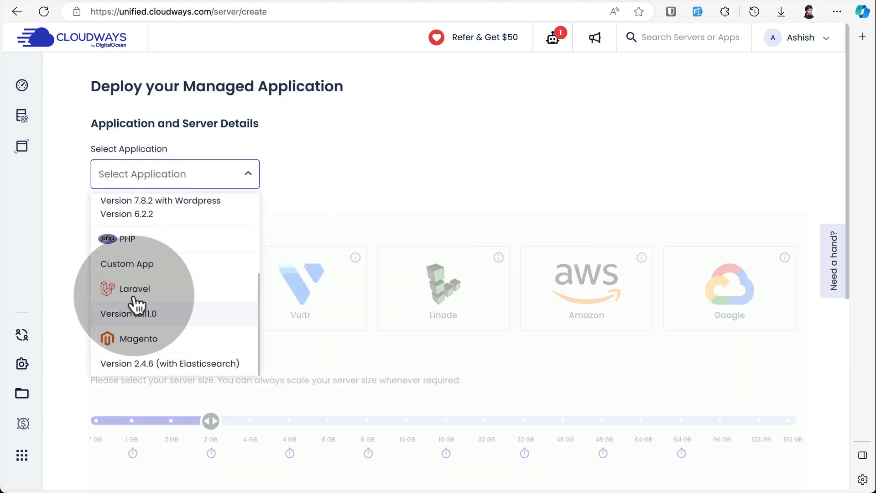
{"action": "left_click", "coordinate": [122, 297]}
Name both the managed application and the server Laratips.
{"action": "left_click", "coordinate": [320, 174]}
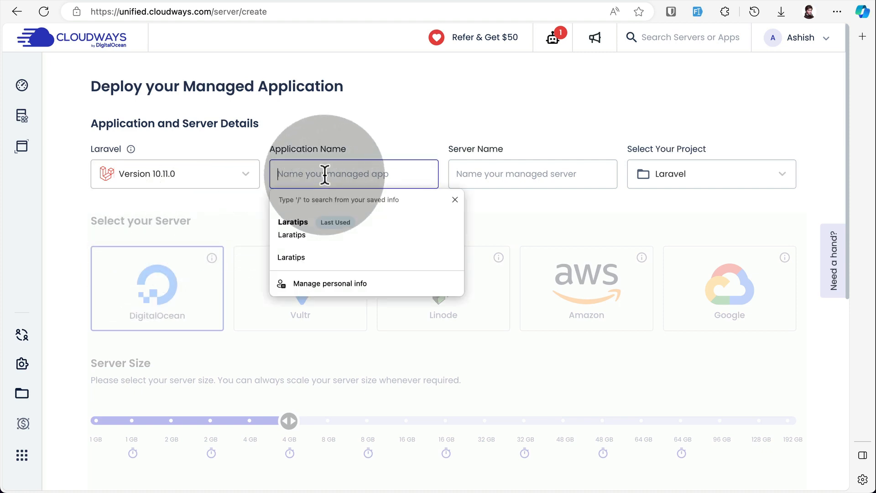
{"action": "type", "text": "La"}
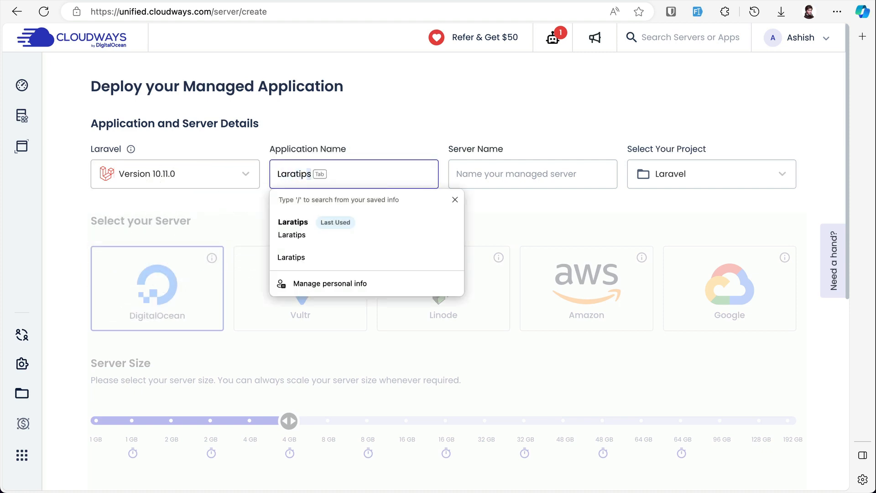
{"action": "type", "text": "ratip"}
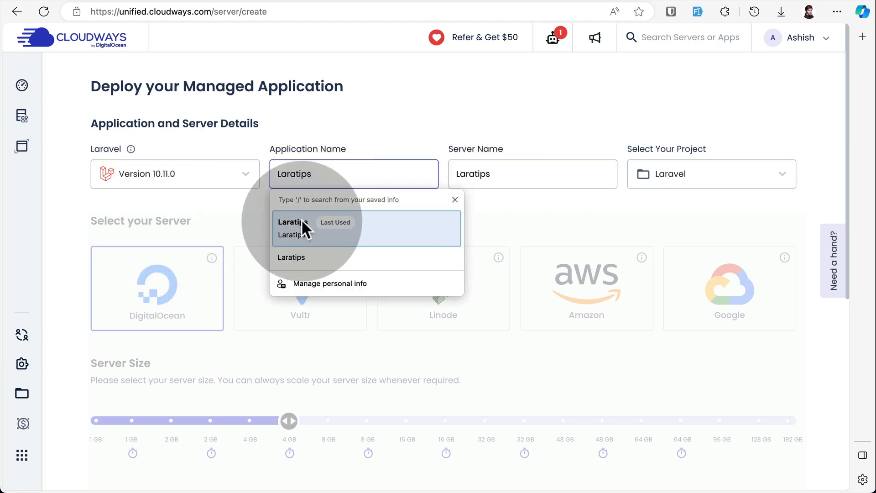
{"action": "left_click", "coordinate": [301, 219]}
{"action": "left_click", "coordinate": [513, 176]}
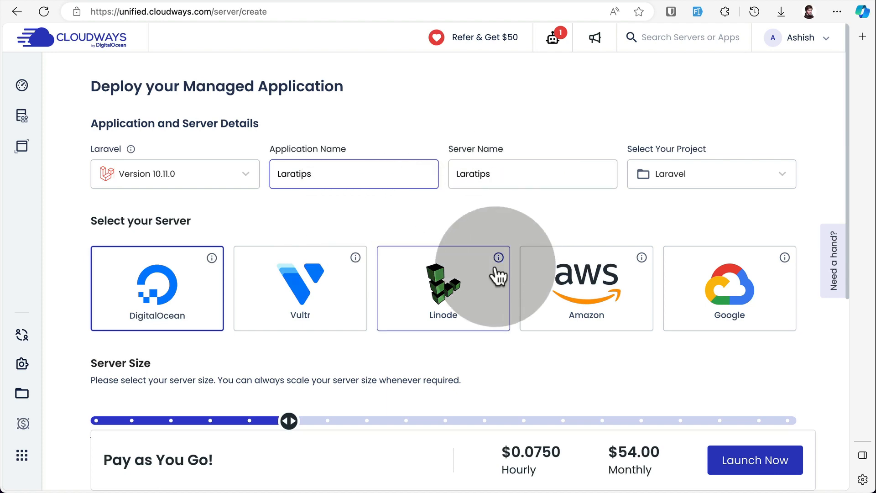
Review the size and location options, keep DigitalOcean, 4 GB and New York, and launch the server.
{"action": "scroll", "coordinate": [497, 275], "scroll_direction": "down", "scroll_amount": 3}
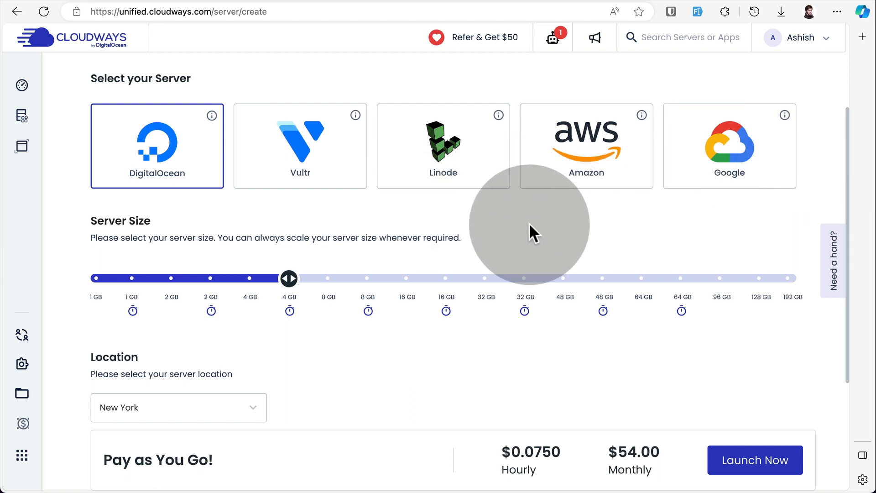
{"action": "scroll", "coordinate": [530, 229], "scroll_direction": "down", "scroll_amount": 1}
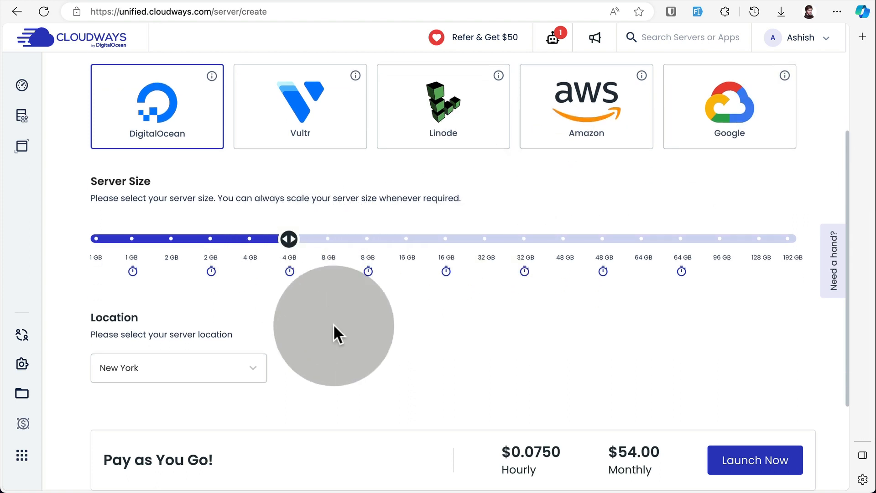
{"action": "scroll", "coordinate": [338, 333], "scroll_direction": "down", "scroll_amount": 1}
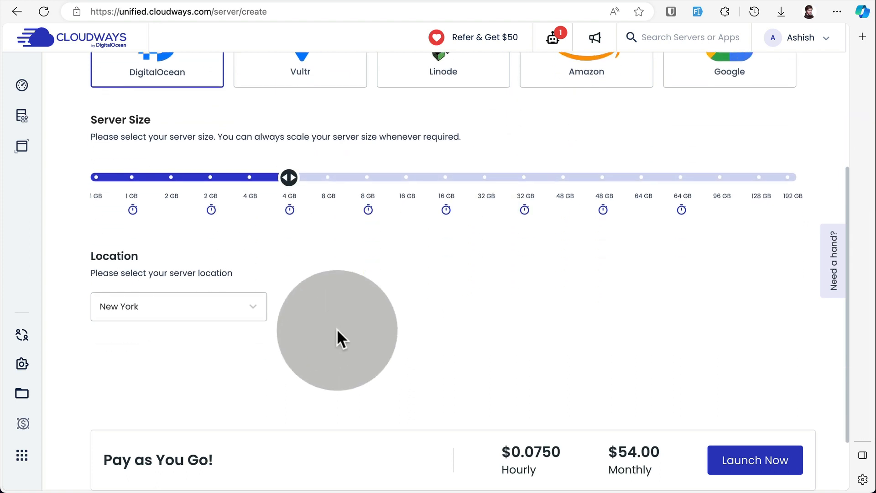
{"action": "left_click", "coordinate": [162, 308]}
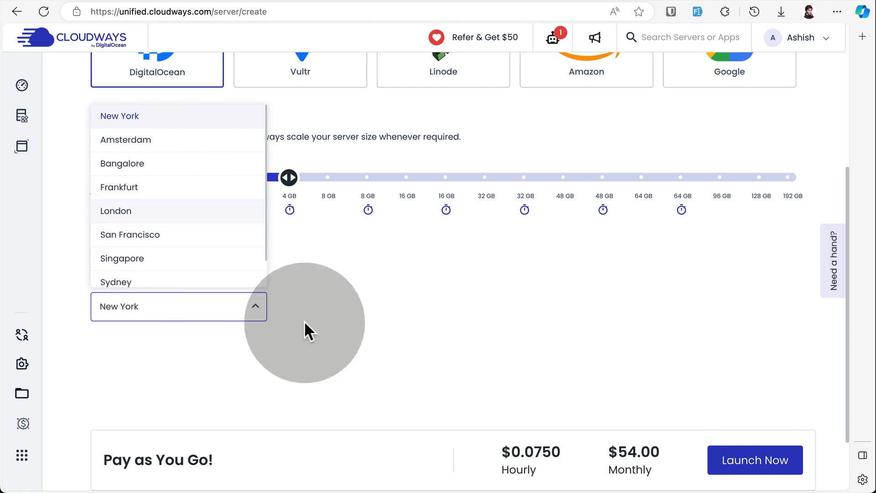
{"action": "left_click", "coordinate": [355, 338]}
{"action": "scroll", "coordinate": [354, 339], "scroll_direction": "down", "scroll_amount": 1}
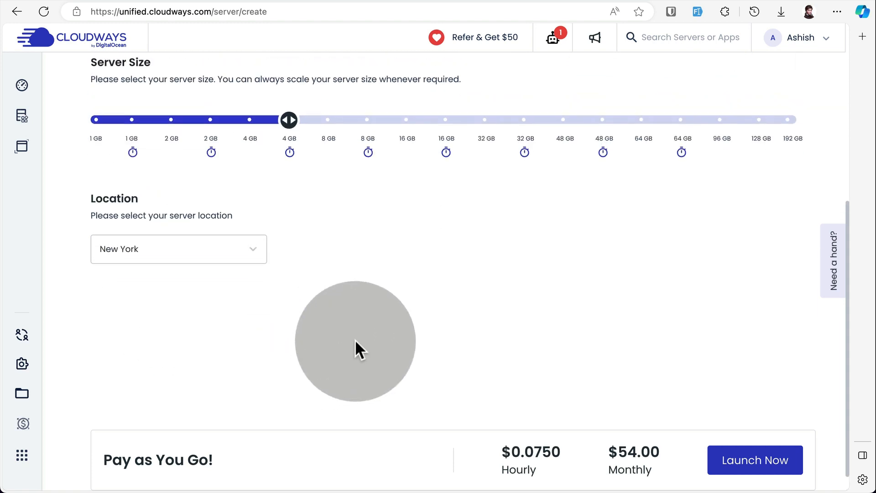
{"action": "scroll", "coordinate": [361, 343], "scroll_direction": "up", "scroll_amount": 3}
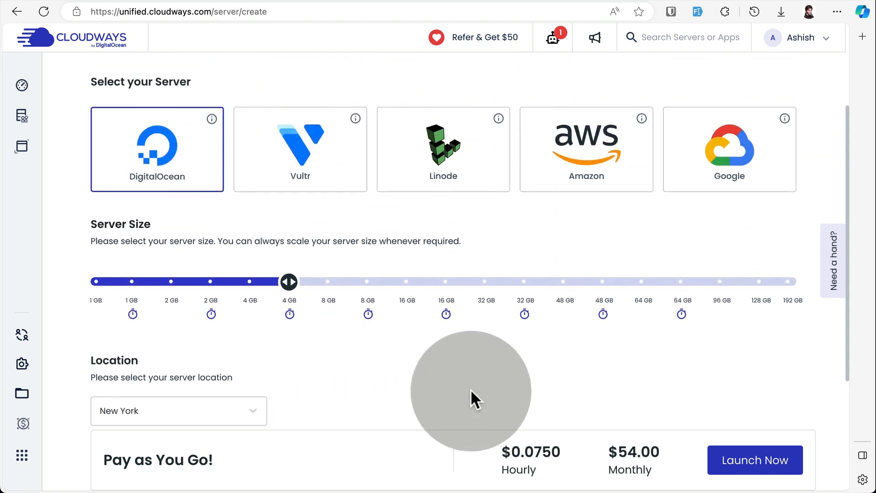
{"action": "left_click", "coordinate": [758, 465]}
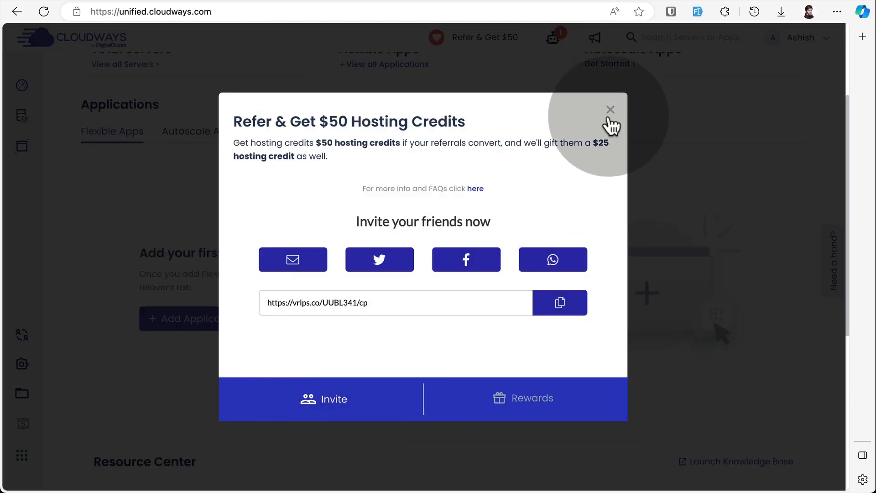
Open the Laratips server from the list of all servers and review its master credentials and SSH access options.
{"action": "left_click", "coordinate": [611, 117]}
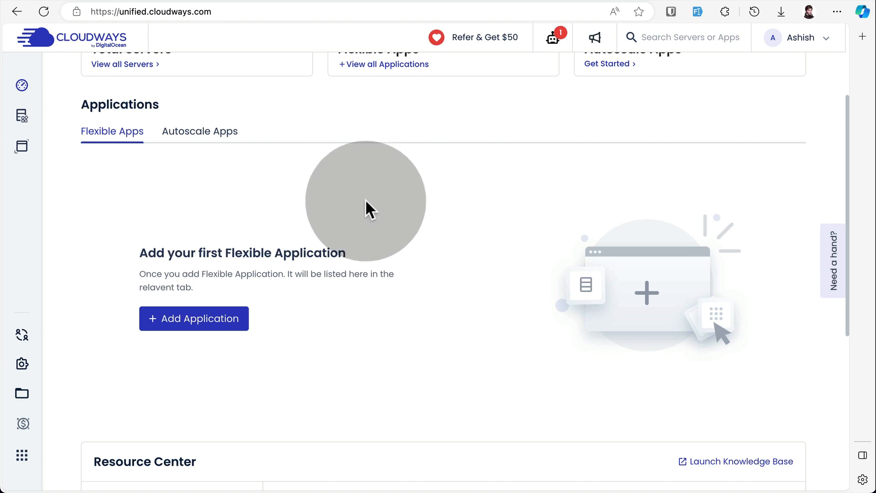
{"action": "scroll", "coordinate": [366, 203], "scroll_direction": "up", "scroll_amount": 3}
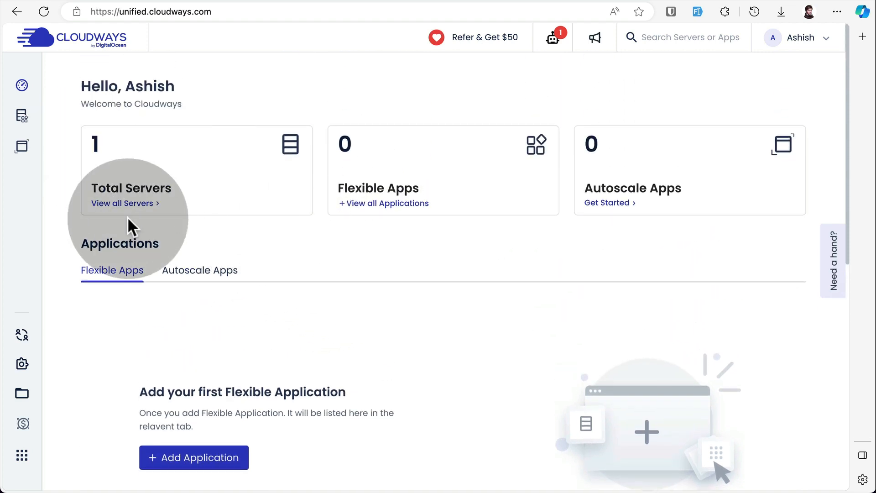
{"action": "left_click", "coordinate": [111, 204]}
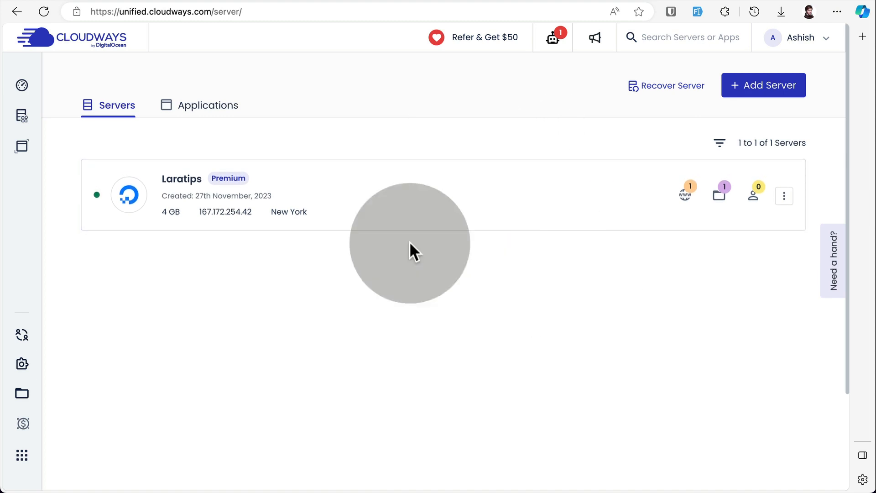
{"action": "left_click", "coordinate": [176, 184]}
{"action": "scroll", "coordinate": [426, 196], "scroll_direction": "down", "scroll_amount": 3}
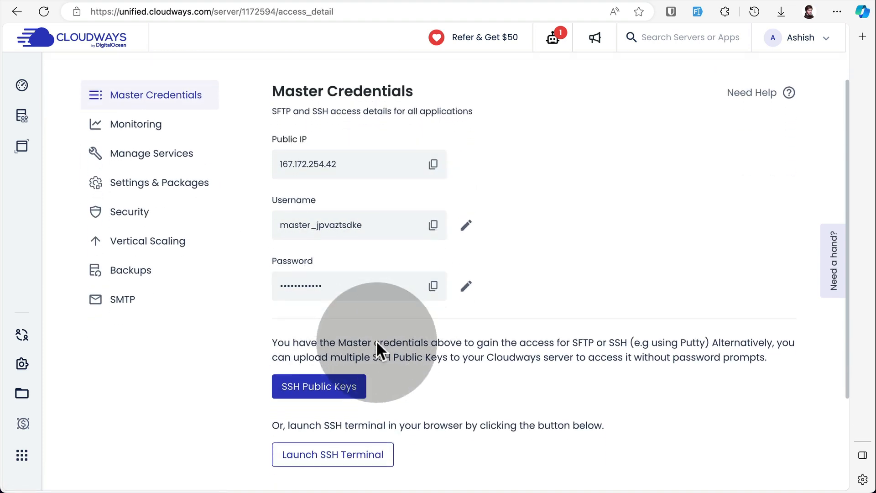
{"action": "scroll", "coordinate": [356, 320], "scroll_direction": "down", "scroll_amount": 2}
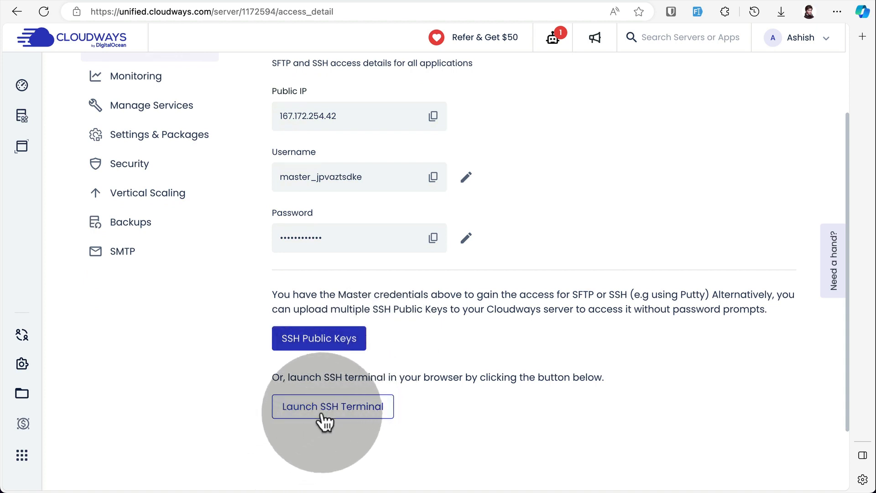
{"action": "scroll", "coordinate": [319, 277], "scroll_direction": "up", "scroll_amount": 1}
{"action": "scroll", "coordinate": [320, 276], "scroll_direction": "up", "scroll_amount": 3}
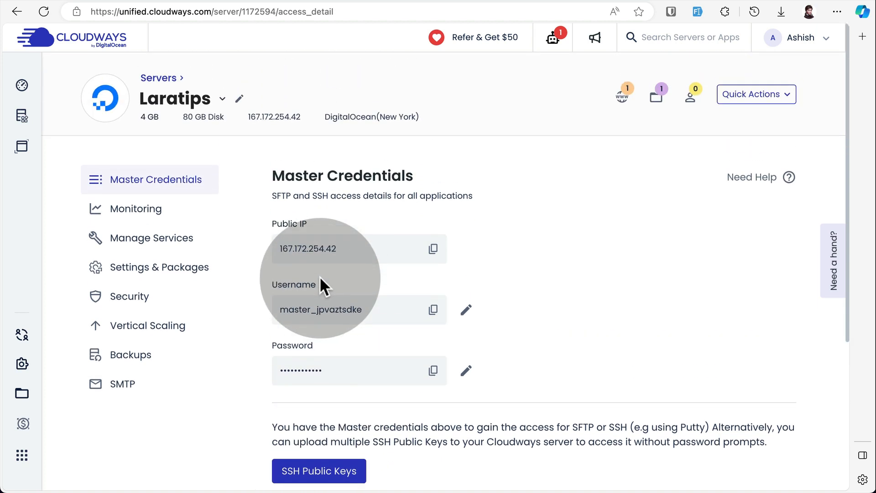
Open the Laratips application installed on this server and go to its Git deployment settings.
{"action": "left_click", "coordinate": [624, 97]}
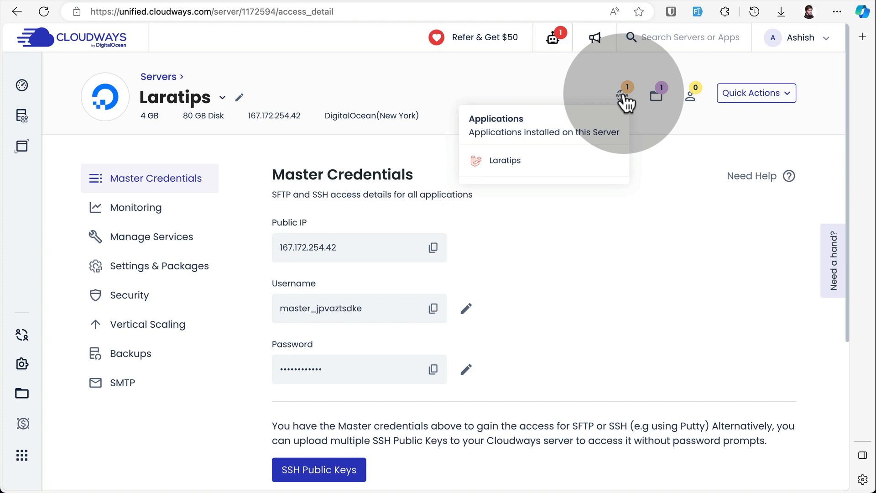
{"action": "left_click", "coordinate": [514, 157]}
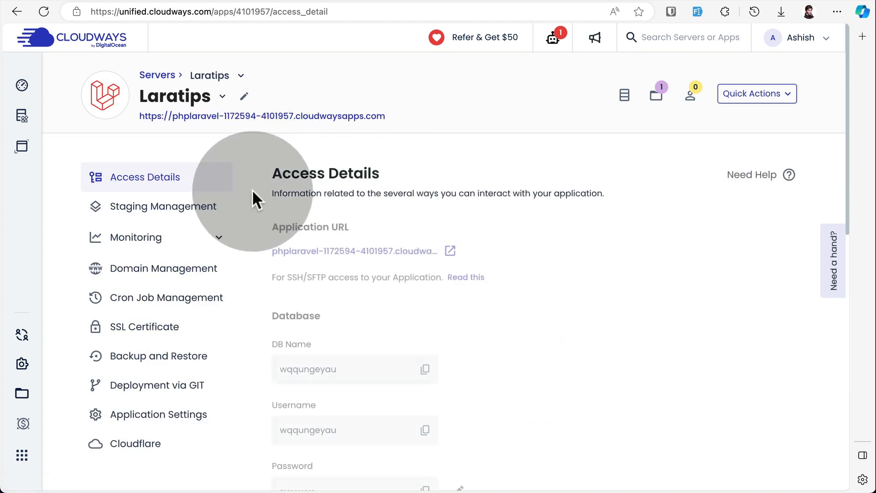
{"action": "scroll", "coordinate": [252, 190], "scroll_direction": "down", "scroll_amount": 1}
{"action": "scroll", "coordinate": [252, 189], "scroll_direction": "down", "scroll_amount": 2}
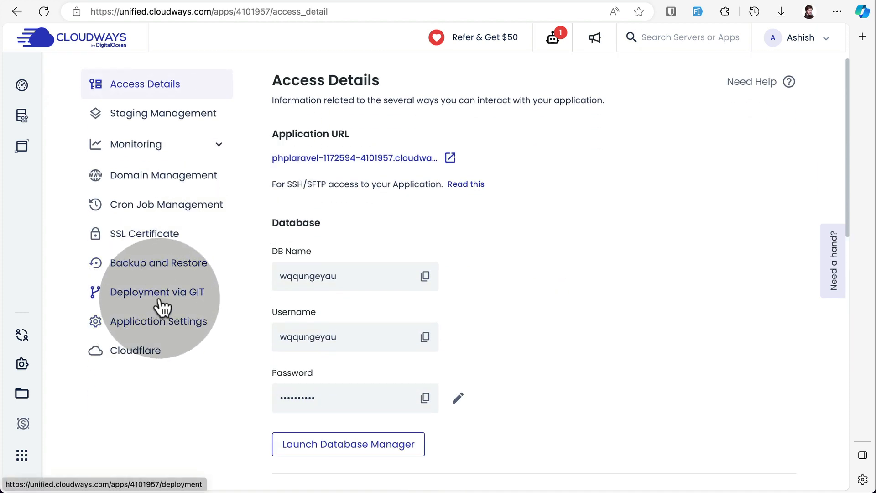
{"action": "left_click", "coordinate": [140, 297]}
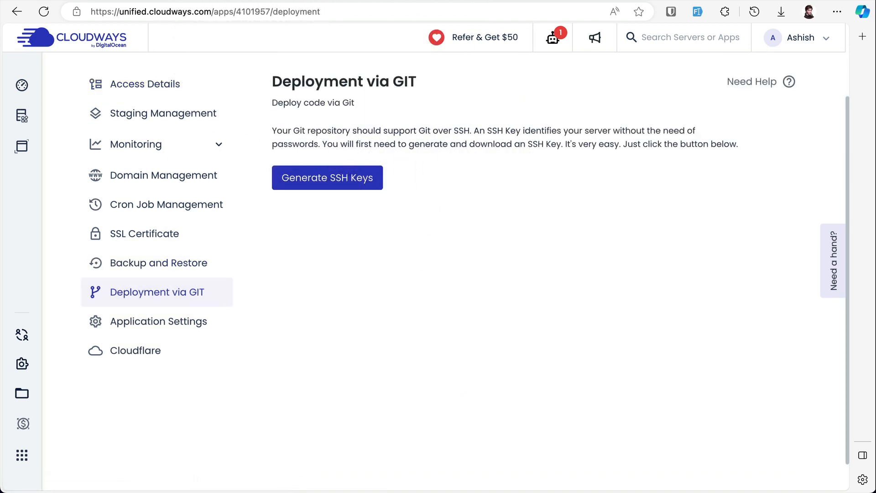
Switch to the laravel10 repository on GitHub and look over its files and folders.
{"action": "left_click", "coordinate": [497, 0]}
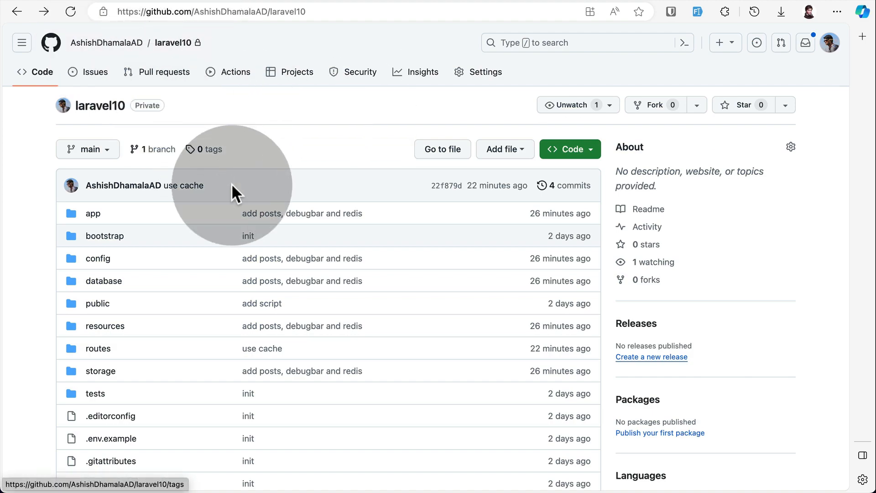
{"action": "scroll", "coordinate": [126, 295], "scroll_direction": "down", "scroll_amount": 10}
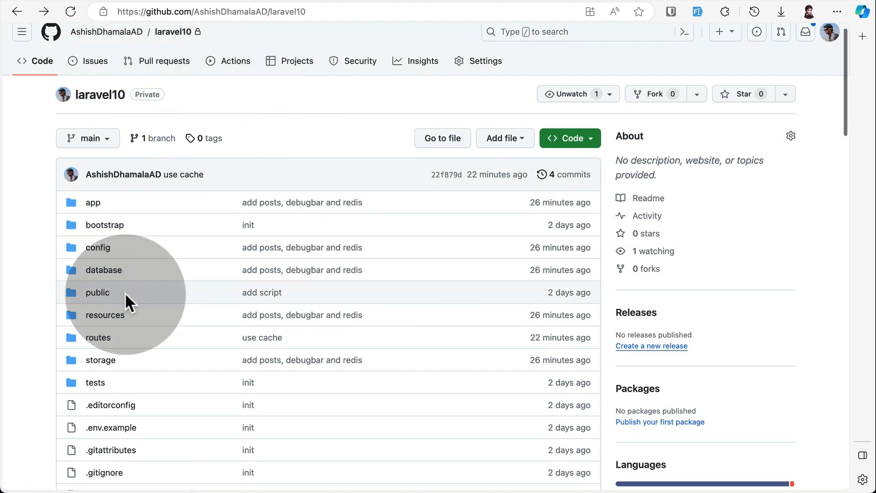
{"action": "scroll", "coordinate": [126, 295], "scroll_direction": "up", "scroll_amount": 10}
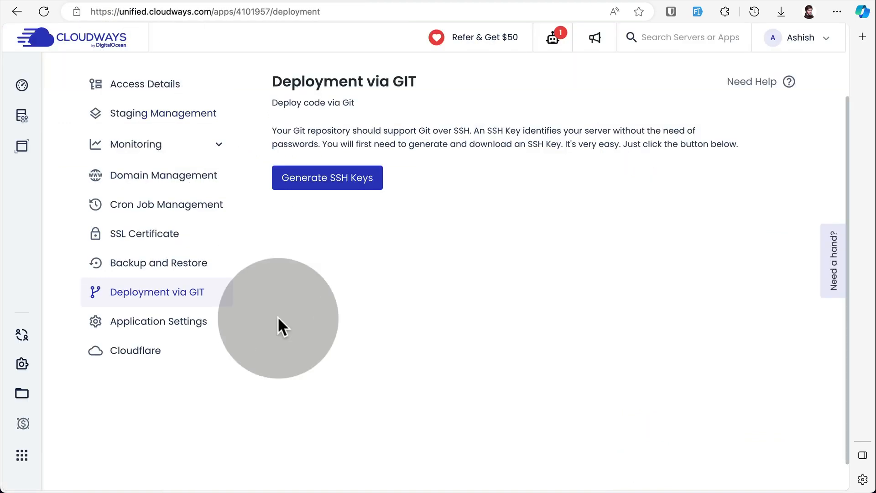
Return to the Cloudways Git deployment page and generate SSH keys for the application.
{"action": "scroll", "coordinate": [336, 239], "scroll_direction": "down", "scroll_amount": 1}
{"action": "left_click", "coordinate": [356, 179]}
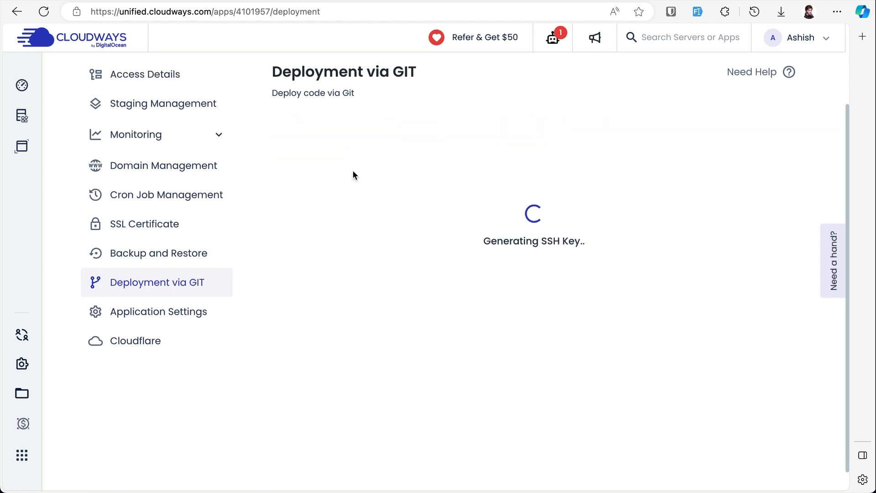
{"action": "left_click", "coordinate": [324, 219]}
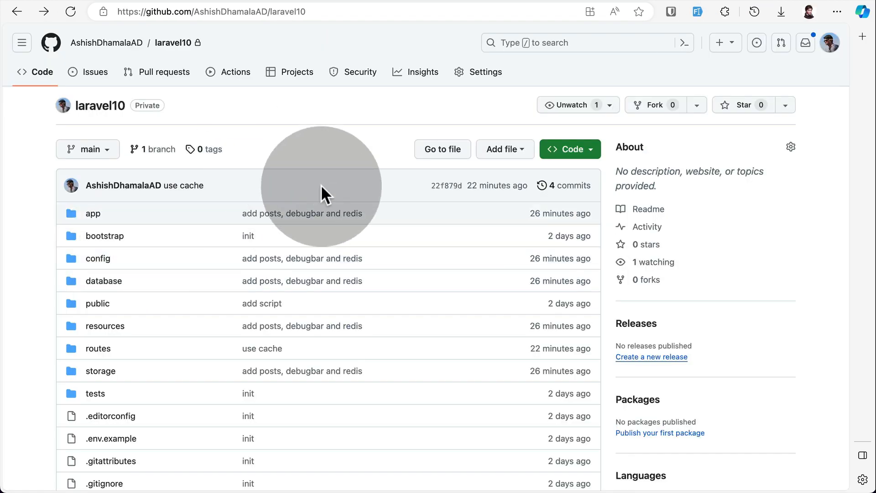
Open the deploy keys settings of the laravel10 repository on GitHub.
{"action": "left_click", "coordinate": [484, 74]}
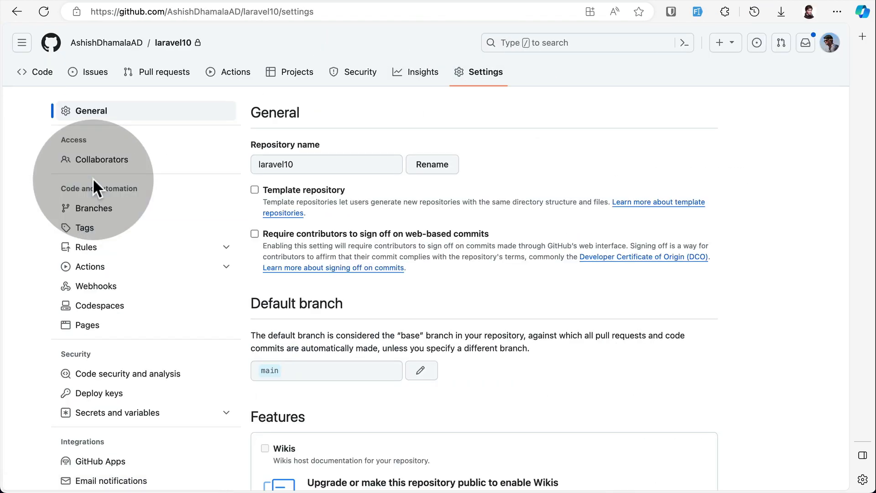
{"action": "scroll", "coordinate": [92, 177], "scroll_direction": "down", "scroll_amount": 3}
{"action": "left_click", "coordinate": [60, 242]}
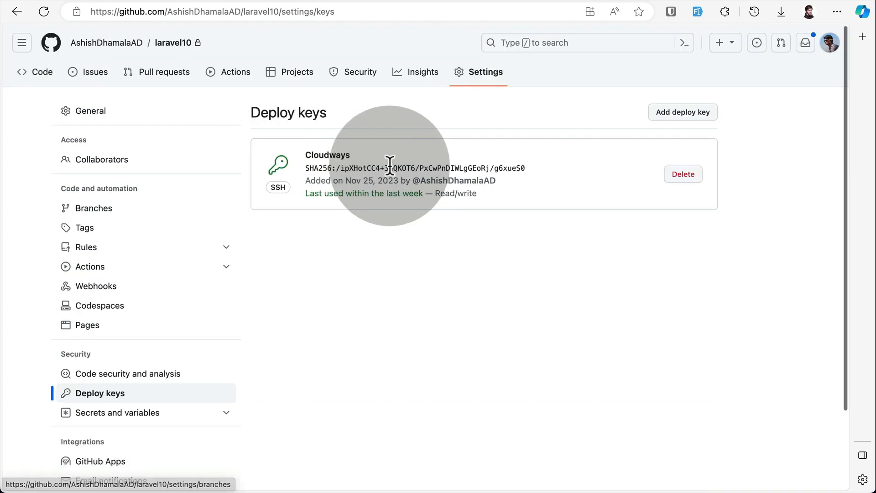
Add a deploy key titled "Laratips cloudways" with the copied SSH public key and write access allowed.
{"action": "left_click", "coordinate": [694, 117]}
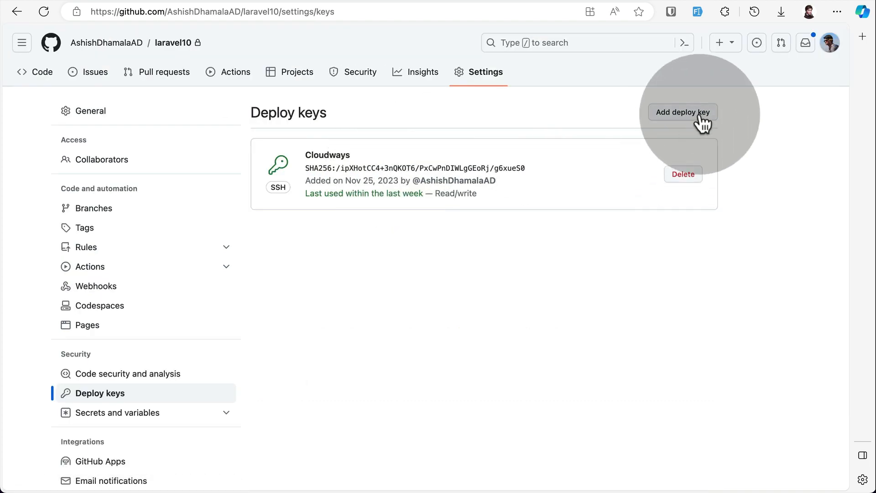
{"action": "left_click", "coordinate": [359, 239]}
{"action": "key", "text": "super+v"}
{"action": "left_click", "coordinate": [406, 161]}
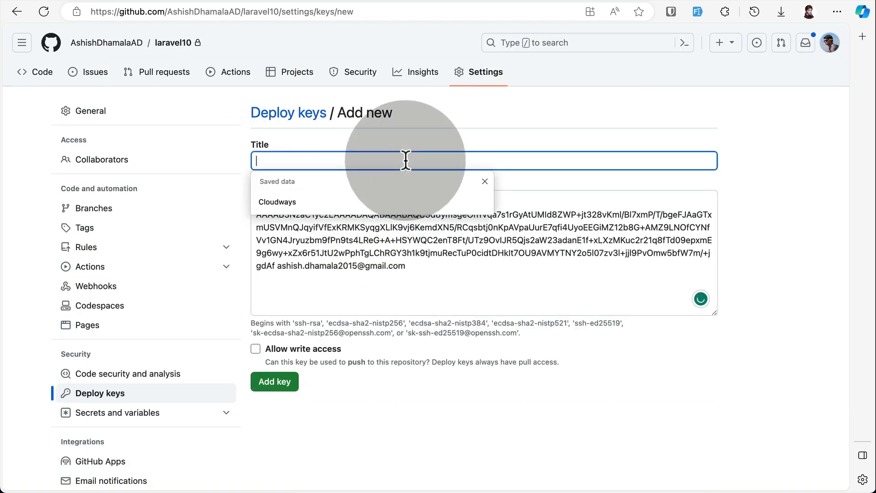
{"action": "type", "text": "Laratips cloudways"}
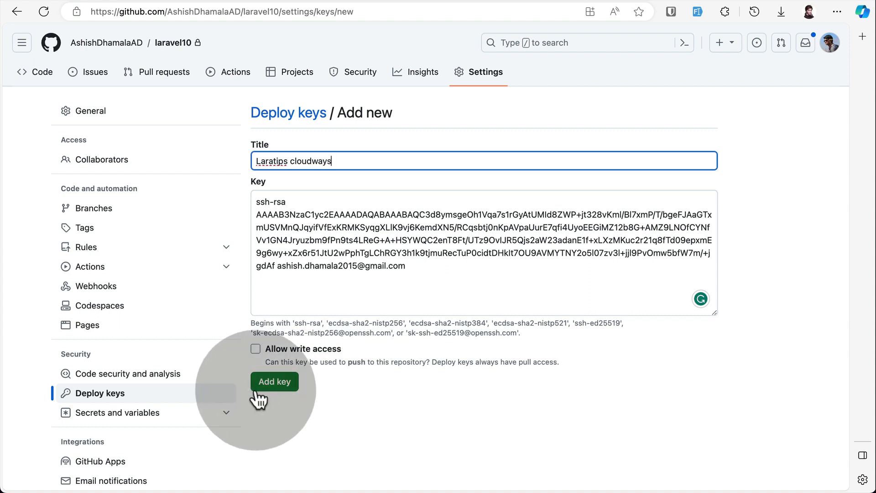
{"action": "left_click", "coordinate": [256, 349]}
{"action": "left_click", "coordinate": [281, 384]}
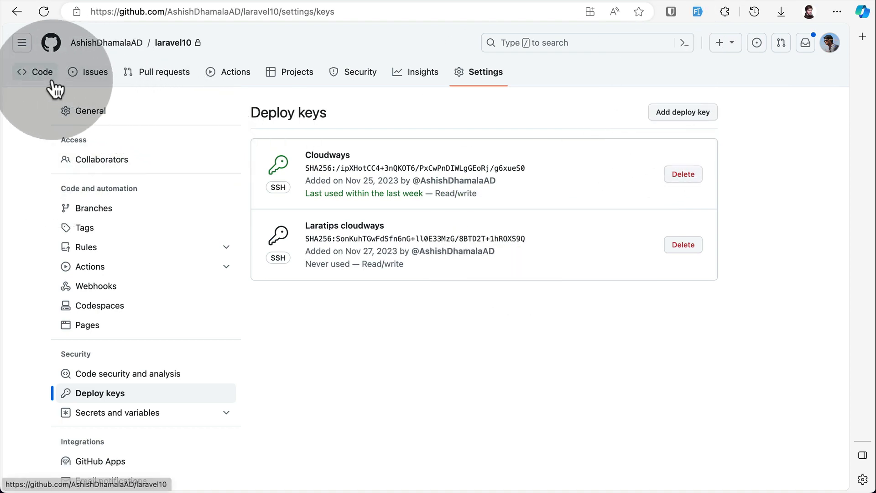
Copy the SSH clone address of the laravel10 repository and return to the Cloudways Git deployment page.
{"action": "left_click", "coordinate": [24, 73]}
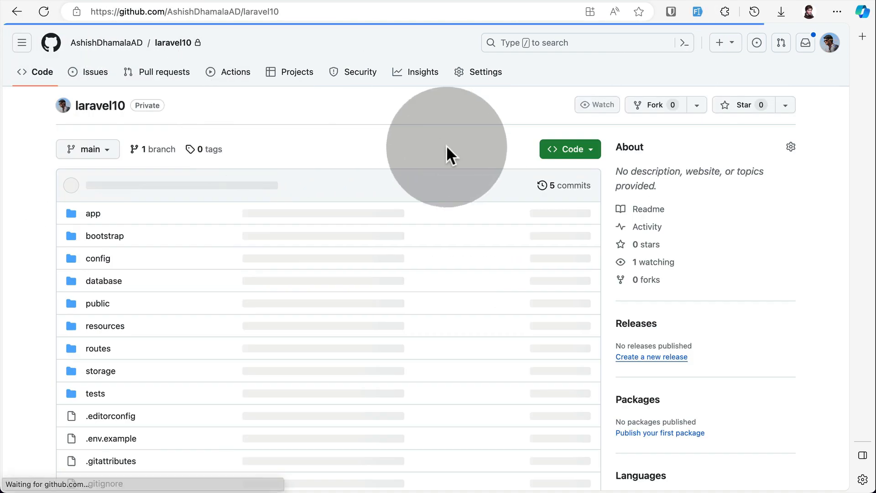
{"action": "left_click", "coordinate": [593, 149]}
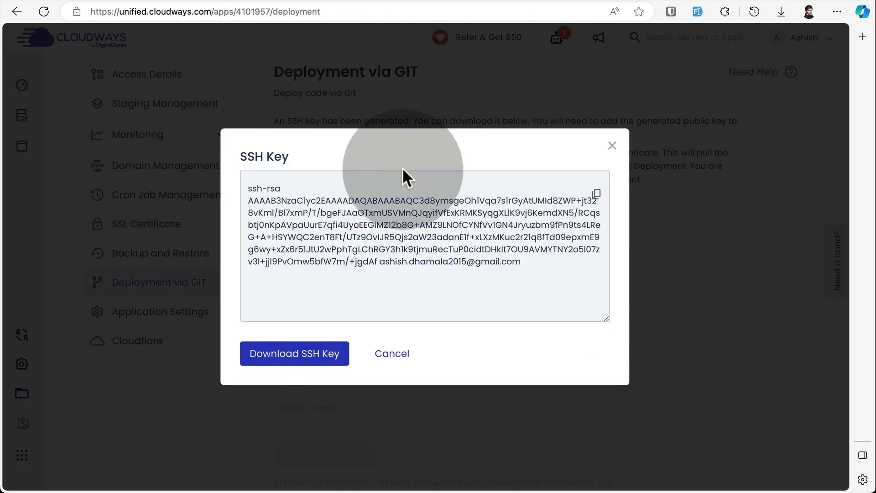
{"action": "left_click", "coordinate": [391, 355]}
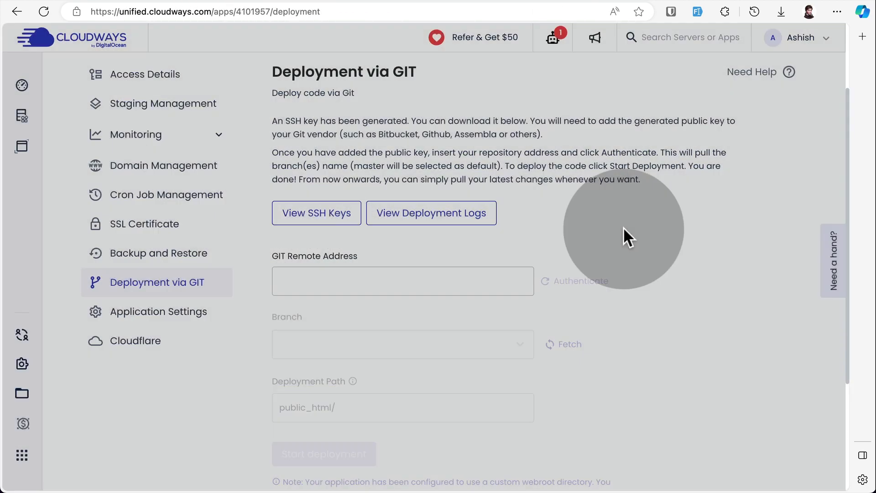
Enter the copied laravel10 SSH address as the Git remote address and authenticate it.
{"action": "scroll", "coordinate": [624, 228], "scroll_direction": "down", "scroll_amount": 4}
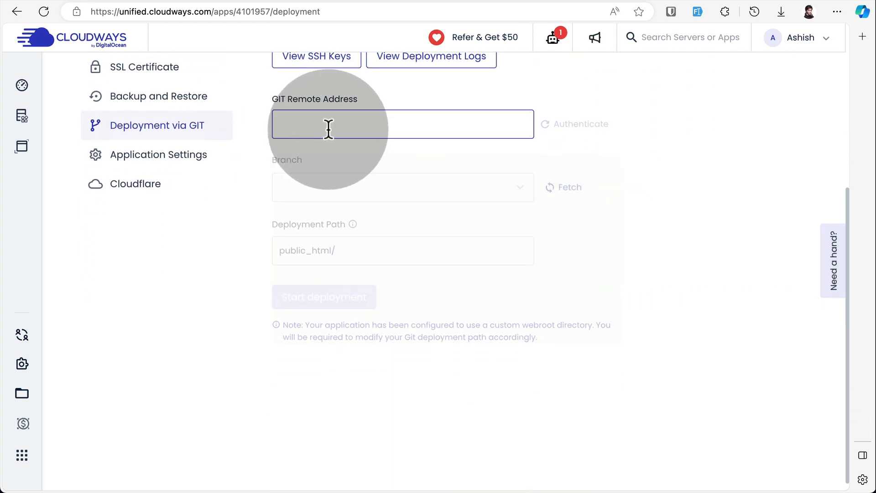
{"action": "left_click", "coordinate": [328, 128]}
{"action": "left_click", "coordinate": [365, 170]}
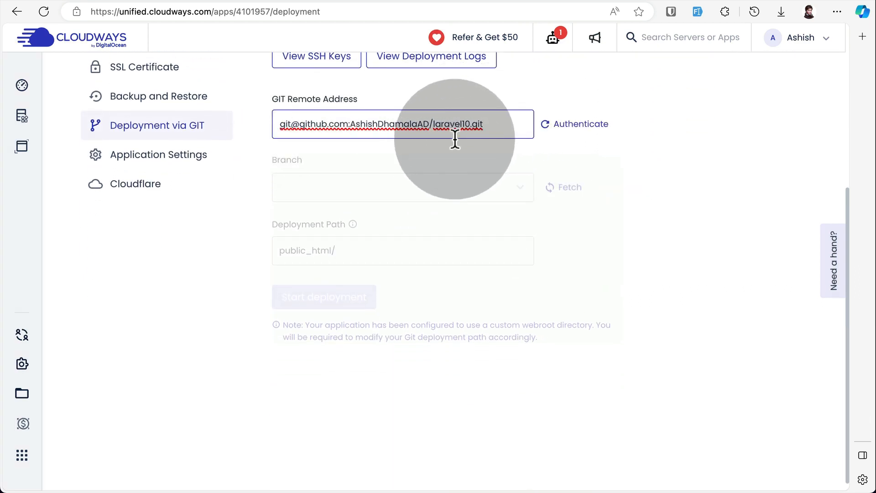
{"action": "scroll", "coordinate": [576, 146], "scroll_direction": "up", "scroll_amount": 1}
{"action": "left_click", "coordinate": [576, 146]}
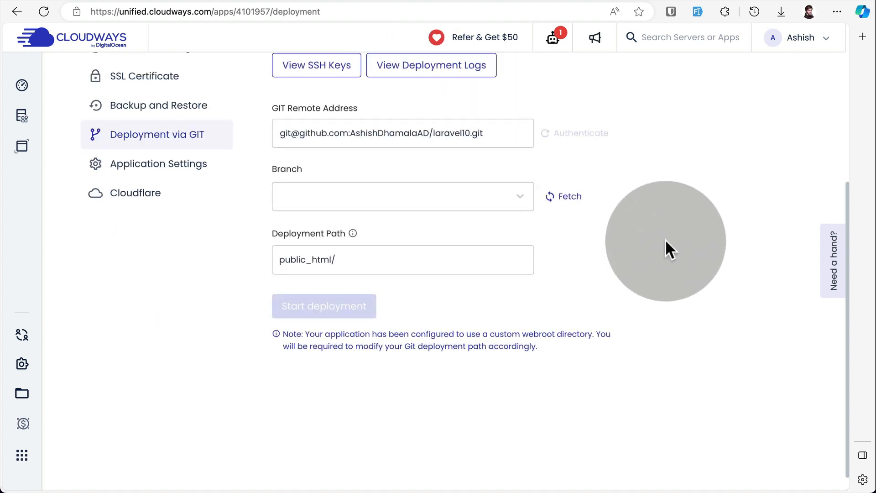
Choose the main branch, keep public_html/ as the deployment path, and start the deployment.
{"action": "scroll", "coordinate": [636, 197], "scroll_direction": "up", "scroll_amount": 5}
{"action": "scroll", "coordinate": [629, 269], "scroll_direction": "down", "scroll_amount": 5}
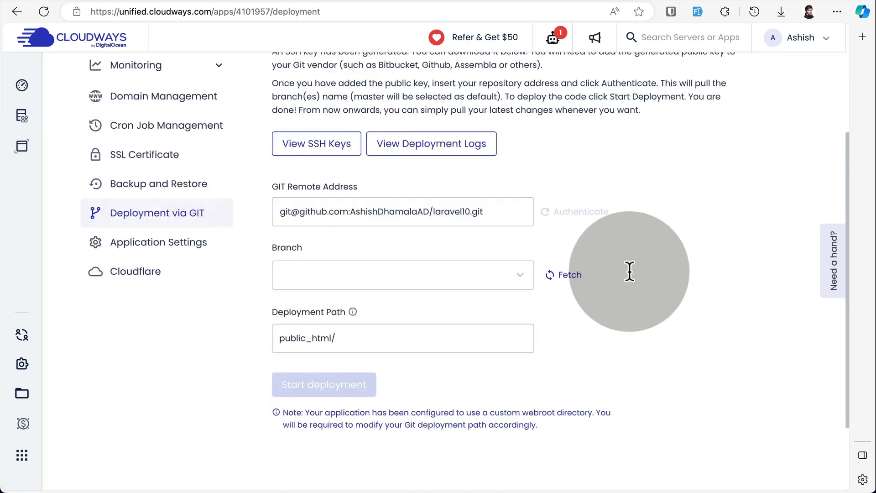
{"action": "left_click", "coordinate": [387, 208]}
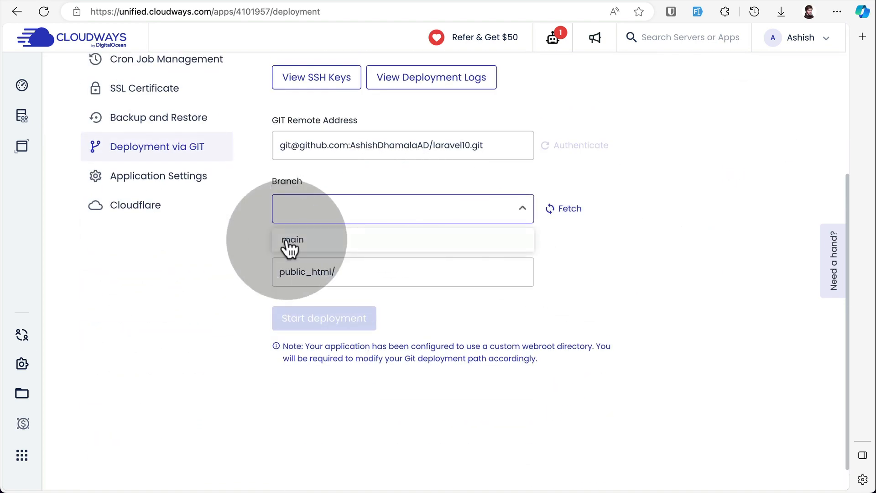
{"action": "left_click", "coordinate": [315, 239]}
{"action": "scroll", "coordinate": [209, 294], "scroll_direction": "down", "scroll_amount": 1}
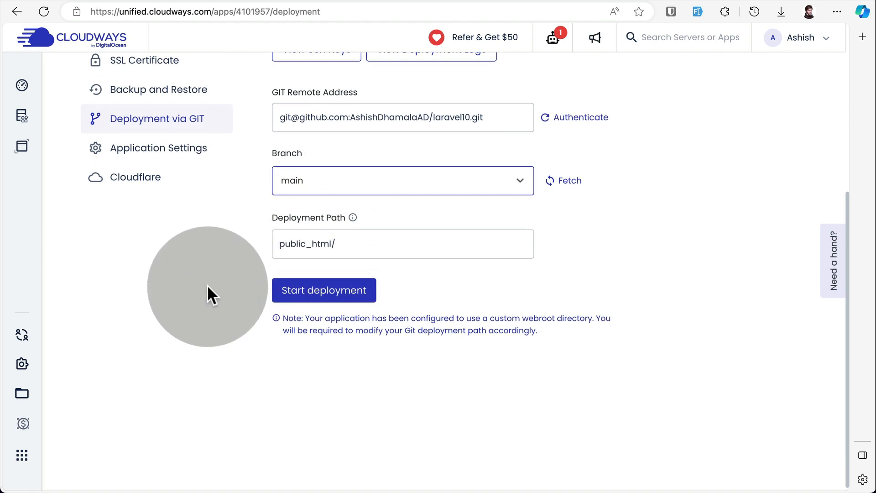
{"action": "left_click", "coordinate": [346, 244]}
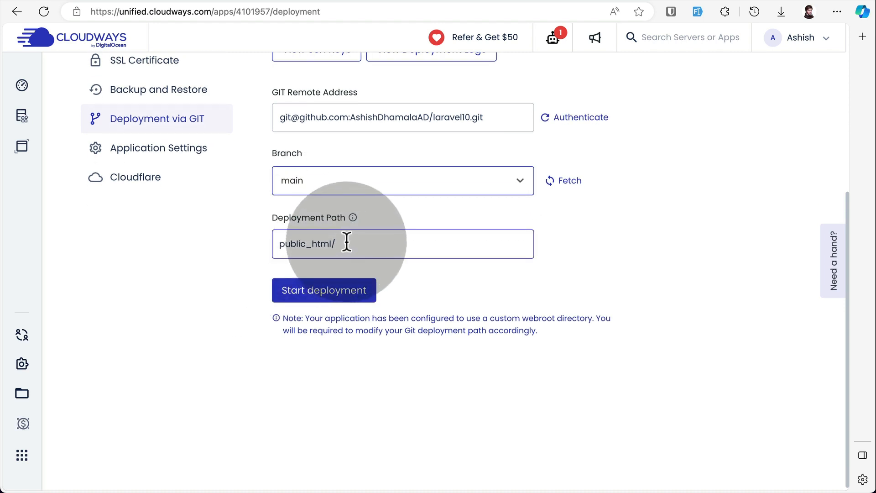
{"action": "left_click", "coordinate": [321, 295]}
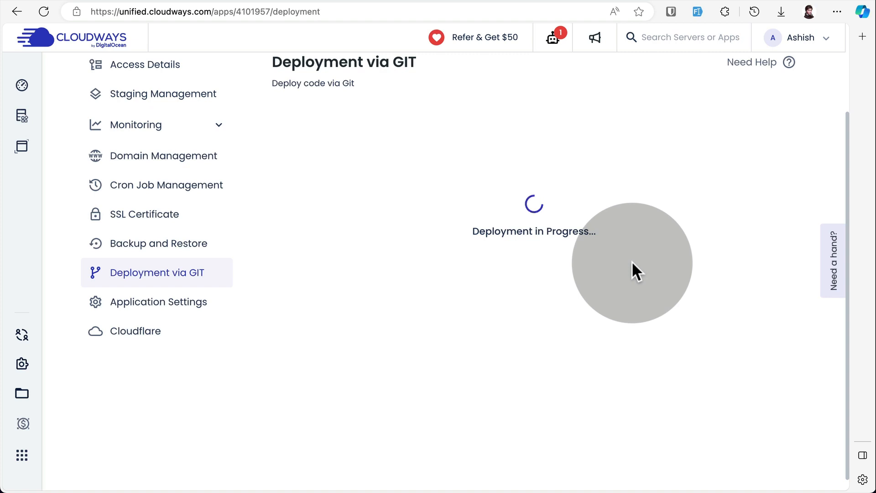
Open the Laratips application's URL to check the deployed site.
{"action": "scroll", "coordinate": [632, 261], "scroll_direction": "up", "scroll_amount": 1}
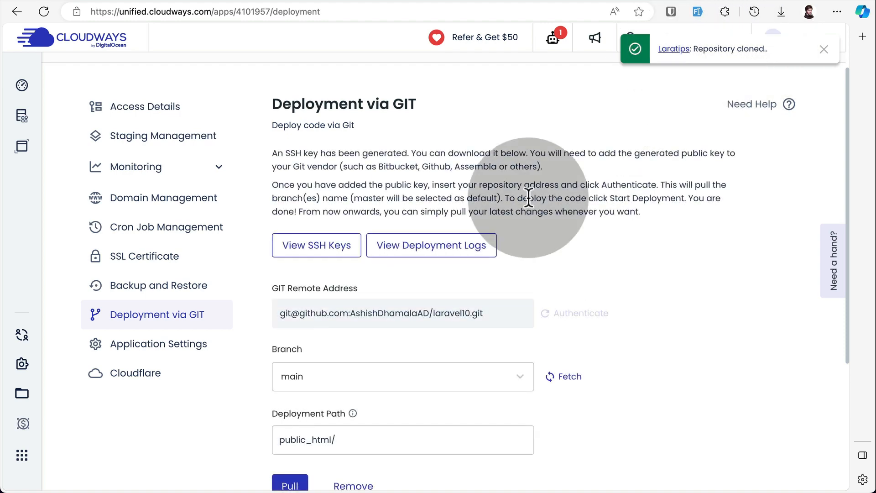
{"action": "scroll", "coordinate": [529, 197], "scroll_direction": "down", "scroll_amount": 2}
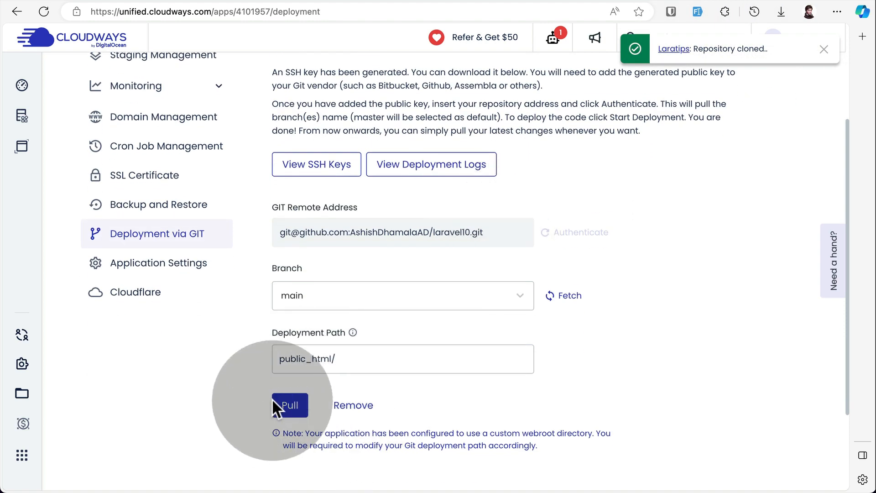
{"action": "scroll", "coordinate": [520, 201], "scroll_direction": "up", "scroll_amount": 4}
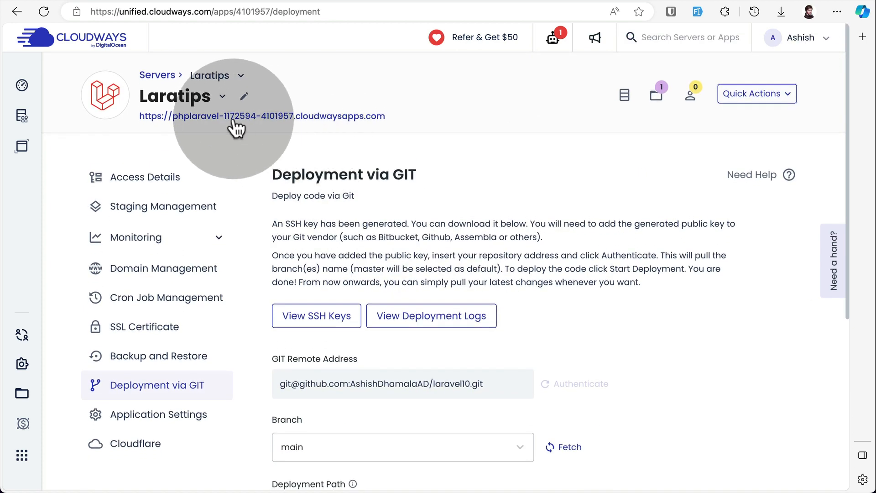
{"action": "left_click", "coordinate": [238, 118]}
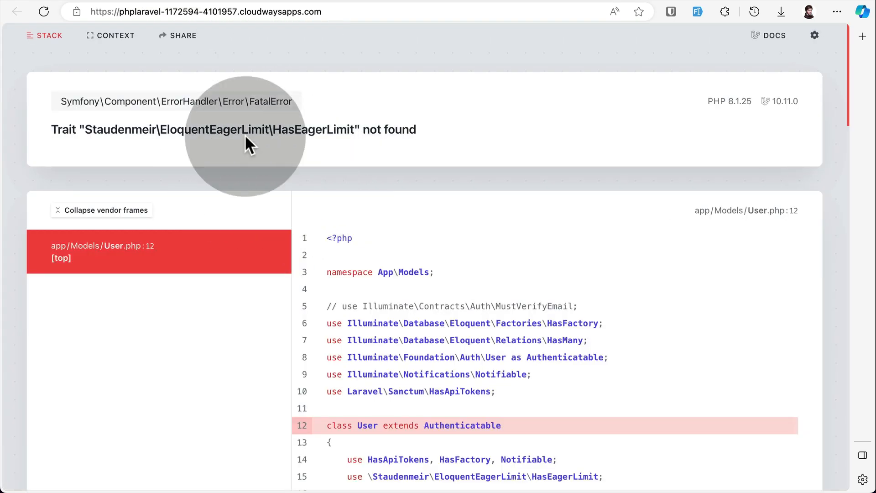
Return to Cloudways and open the master credentials of the Laratips server.
{"action": "left_click", "coordinate": [112, 2]}
{"action": "scroll", "coordinate": [246, 206], "scroll_direction": "down", "scroll_amount": 1}
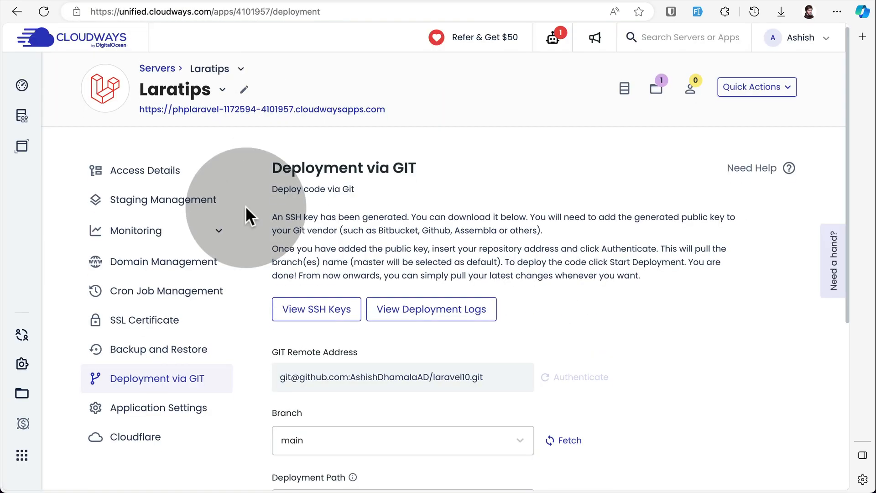
{"action": "scroll", "coordinate": [320, 182], "scroll_direction": "up", "scroll_amount": 2}
{"action": "left_click", "coordinate": [622, 103]}
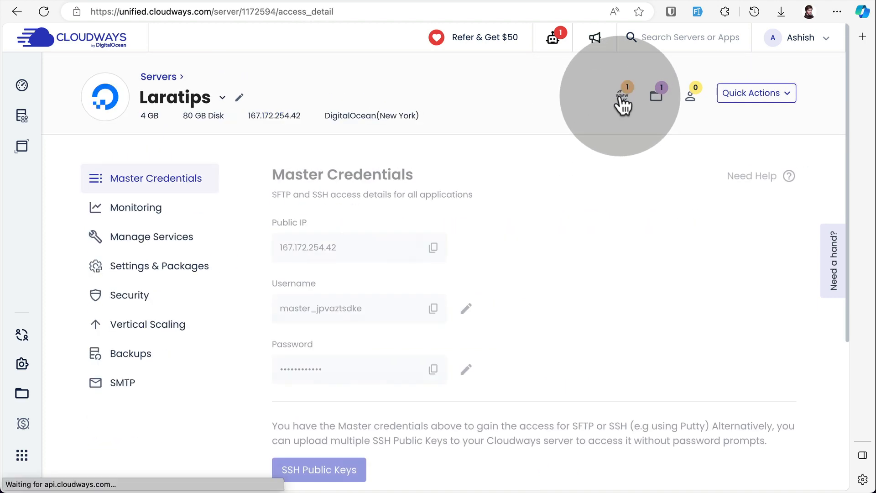
{"action": "scroll", "coordinate": [196, 376], "scroll_direction": "down", "scroll_amount": 3}
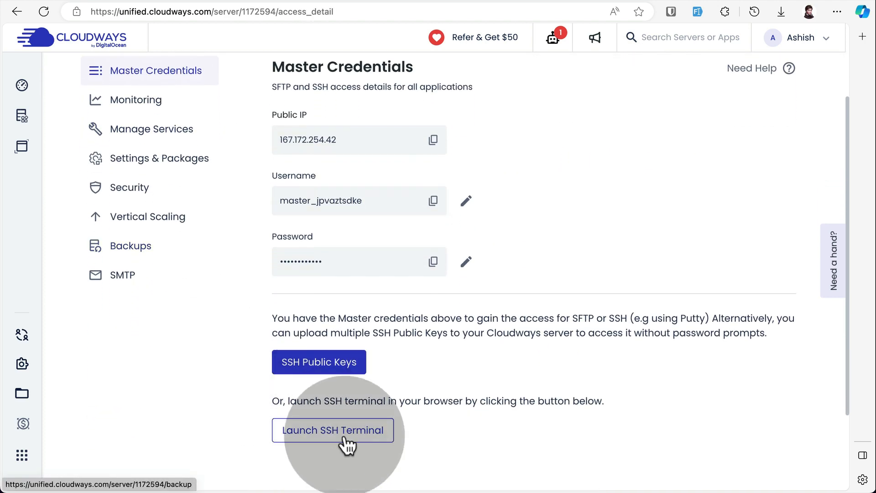
Launch the server's SSH terminal in the browser and continue past the certificate warning.
{"action": "left_click", "coordinate": [346, 436]}
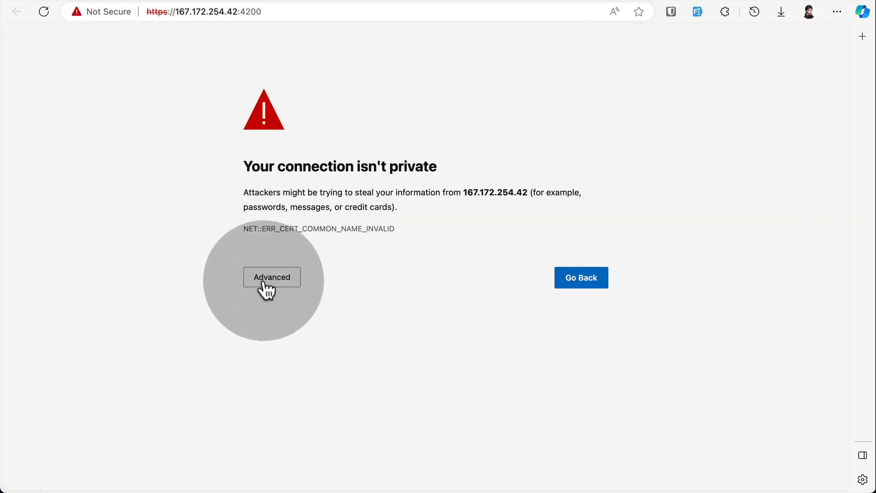
{"action": "left_click", "coordinate": [267, 283]}
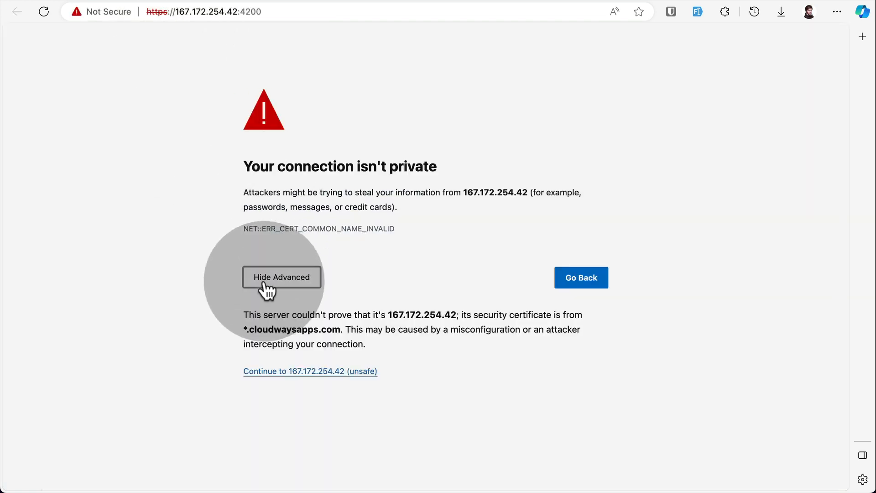
{"action": "left_click", "coordinate": [305, 372]}
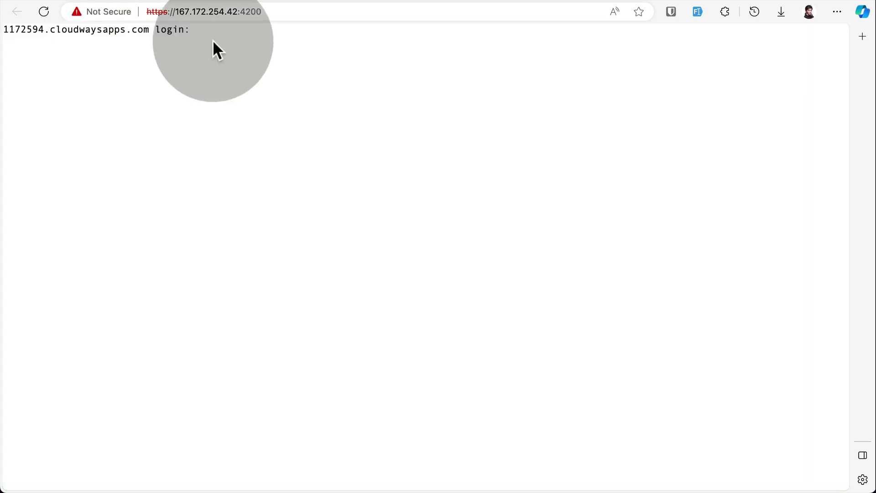
Copy the master username from the server credentials and submit it at the terminal's login prompt.
{"action": "key", "text": "ctrl+shift+Tab"}
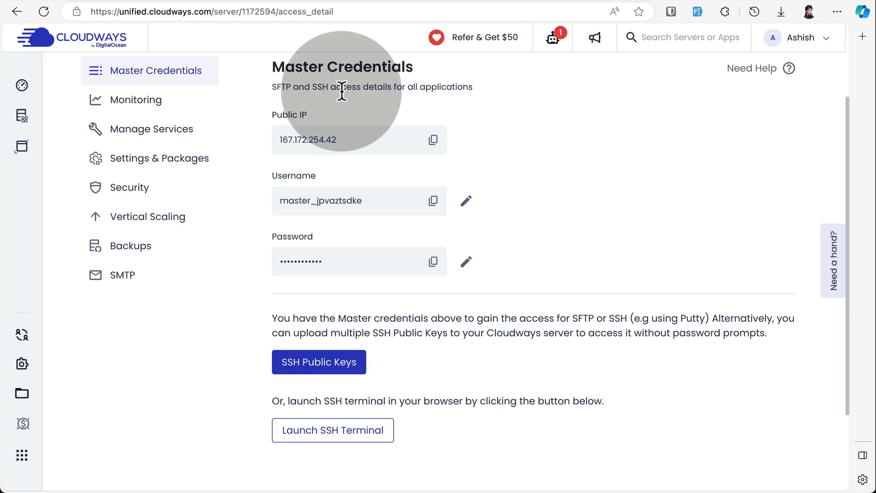
{"action": "left_click", "coordinate": [436, 201]}
{"action": "key", "text": "ctrl+Tab"}
{"action": "left_click", "coordinate": [283, 72]}
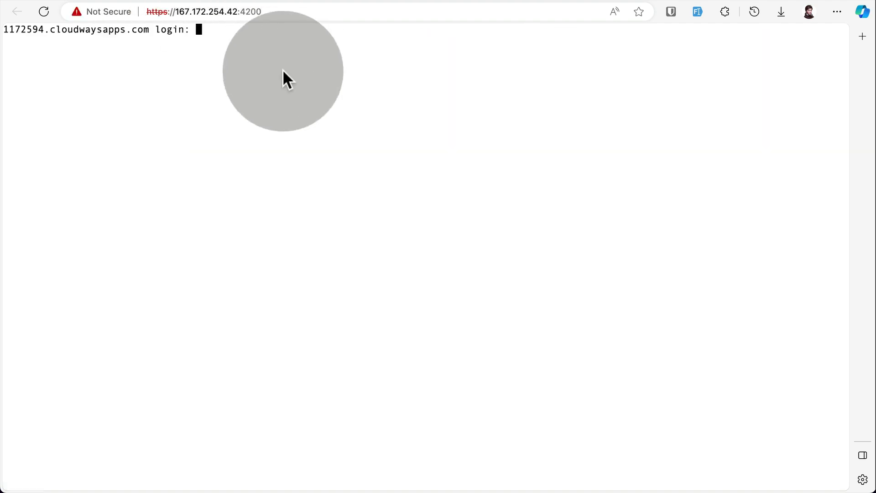
{"action": "key", "text": "ctrl+v"}
{"action": "key", "text": "Return"}
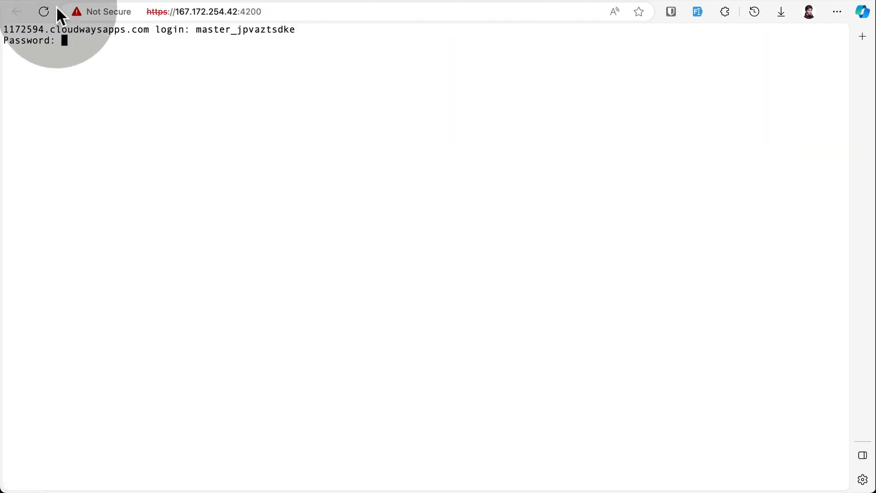
Copy the master password from the server credentials and submit it at the terminal's password prompt.
{"action": "key", "text": "ctrl+shift+Tab"}
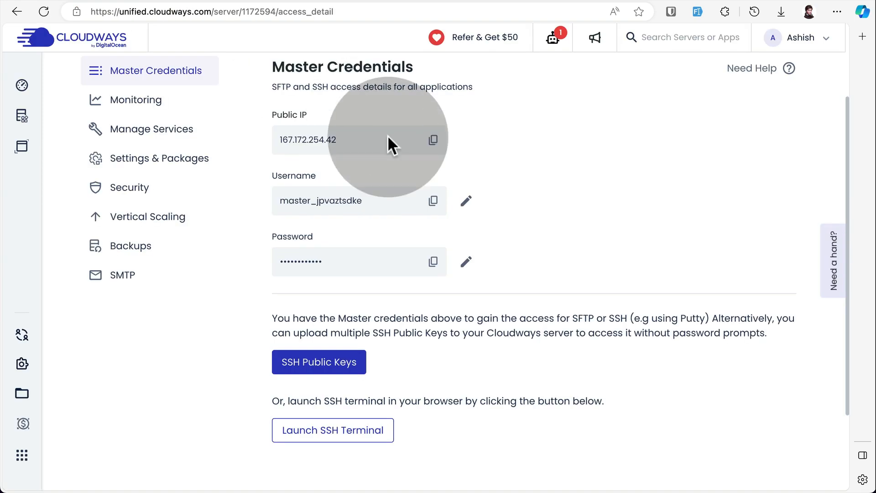
{"action": "left_click", "coordinate": [433, 262]}
{"action": "key", "text": "ctrl+Tab"}
{"action": "left_click", "coordinate": [236, 90]}
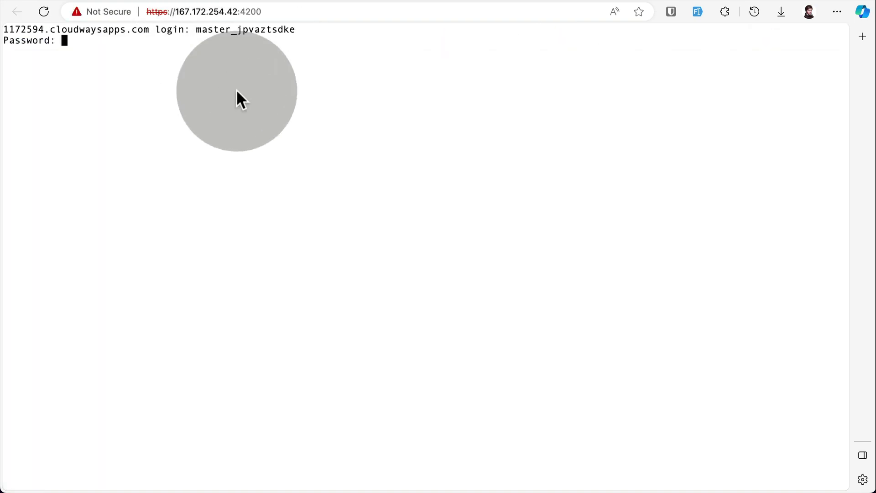
{"action": "key", "text": "ctrl+v"}
{"action": "key", "text": "Return"}
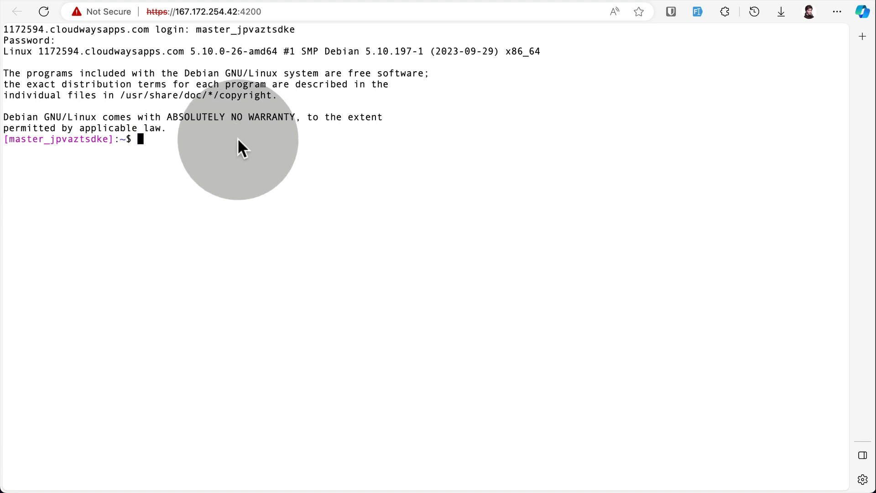
List the home directory, change into the applications folder, and list its contents.
{"action": "type", "text": "ls"}
{"action": "key", "text": "Return"}
{"action": "left_click", "coordinate": [60, 180]}
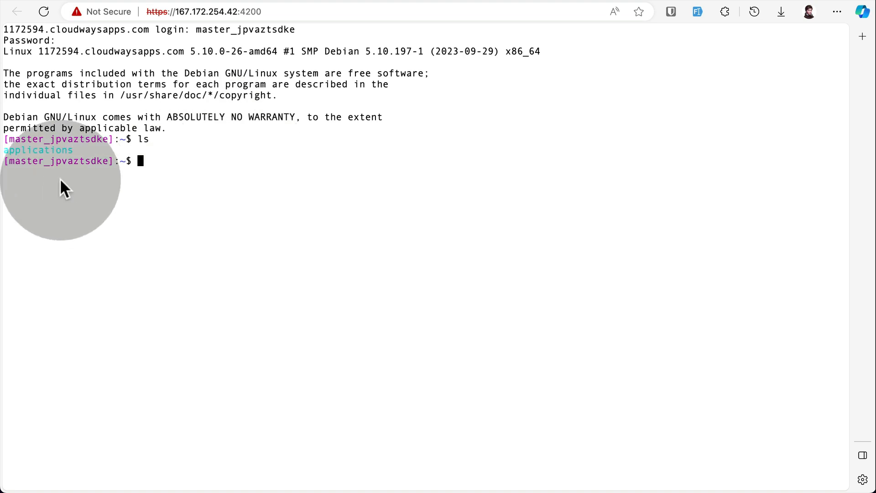
{"action": "type", "text": "cd a"}
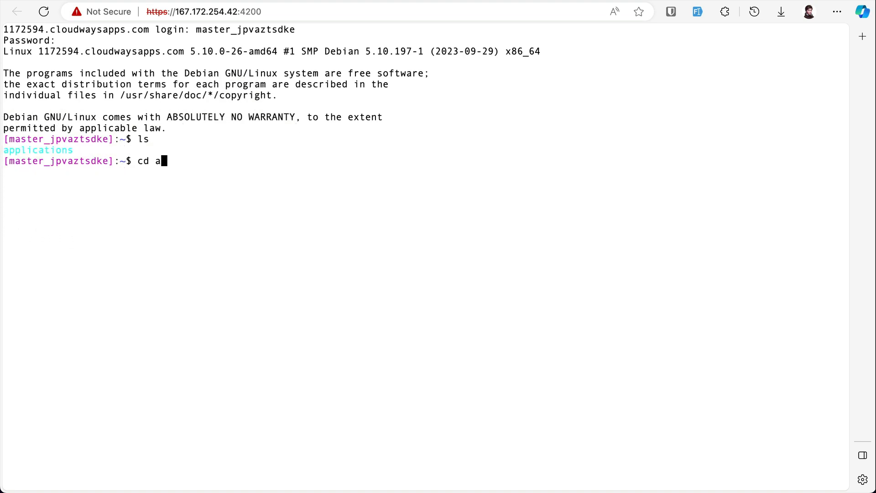
{"action": "type", "text": "pplications"}
{"action": "key", "text": "Return"}
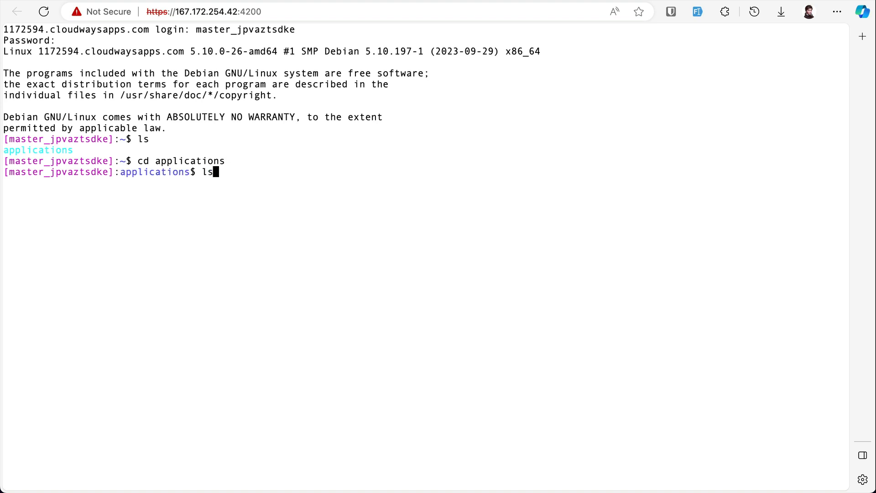
{"action": "type", "text": "ls"}
{"action": "key", "text": "Return"}
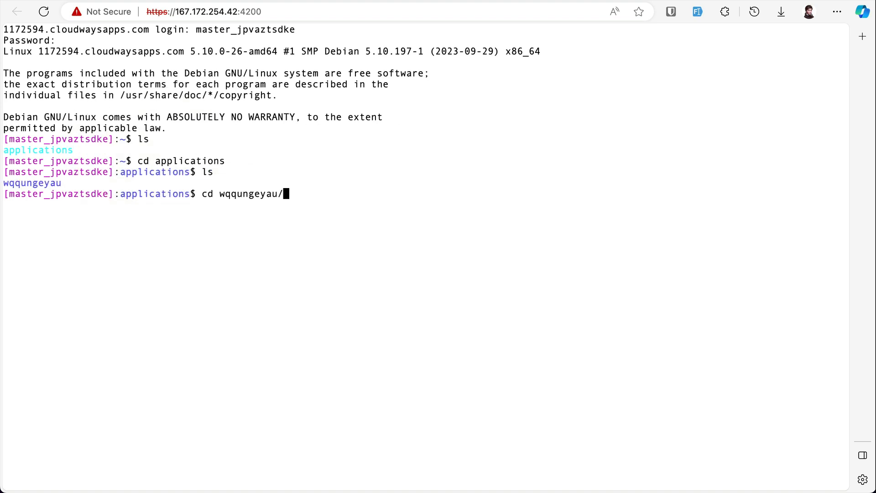
Change into the application's wqqungeyau folder and list its contents.
{"action": "key", "text": "Return"}
{"action": "double_click", "coordinate": [11, 182]}
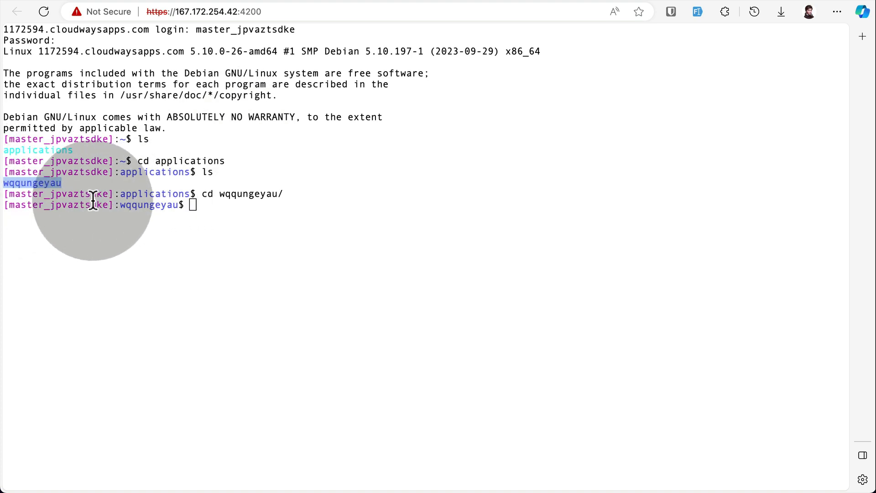
{"action": "left_click", "coordinate": [244, 228]}
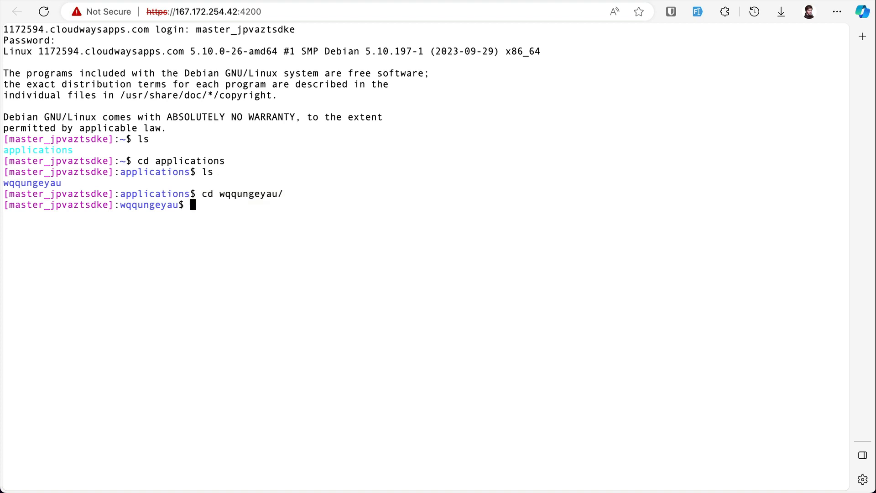
{"action": "type", "text": "ls"}
{"action": "key", "text": "Return"}
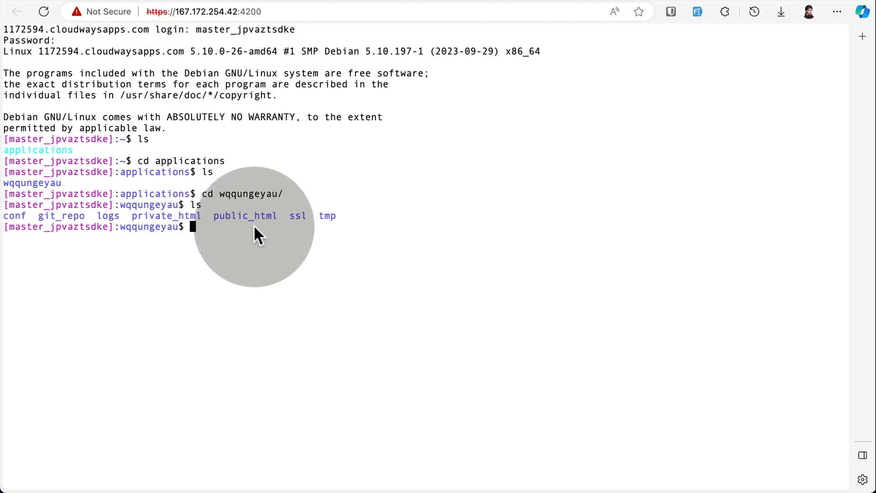
Change into the public_html folder and list the deployed Laravel project files.
{"action": "type", "text": "cd public_html/"}
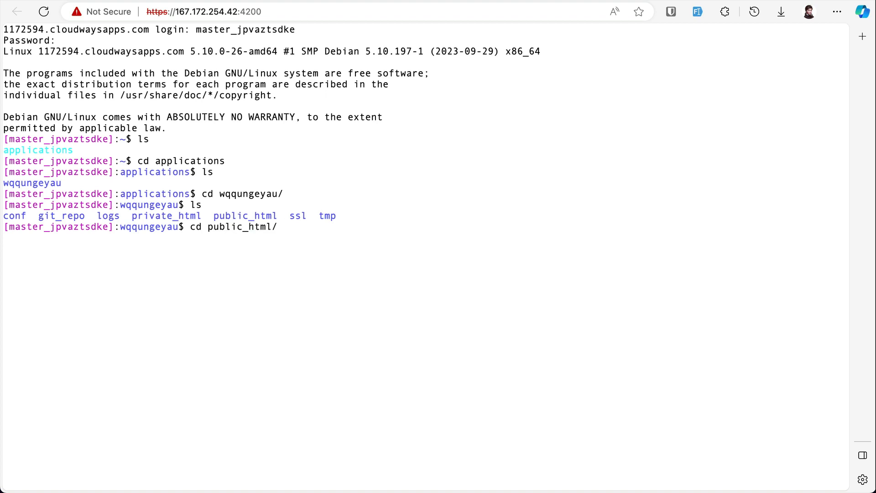
{"action": "key", "text": "Return"}
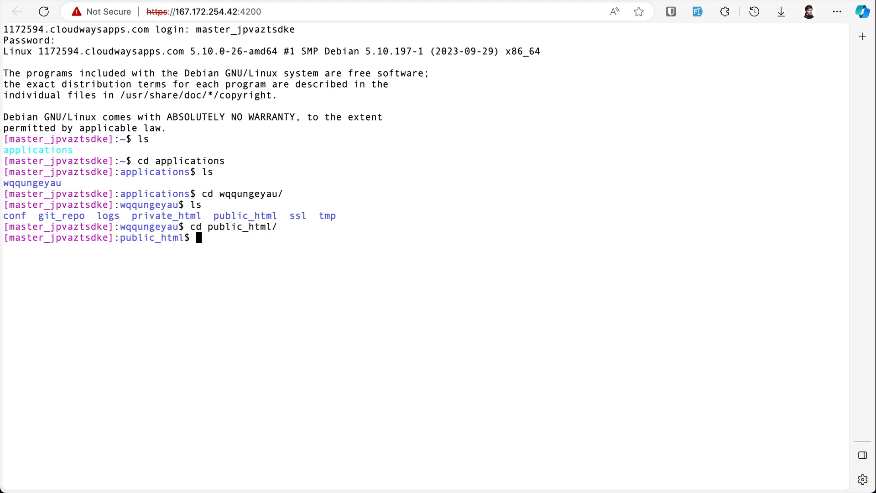
{"action": "type", "text": "ls"}
{"action": "key", "text": "Return"}
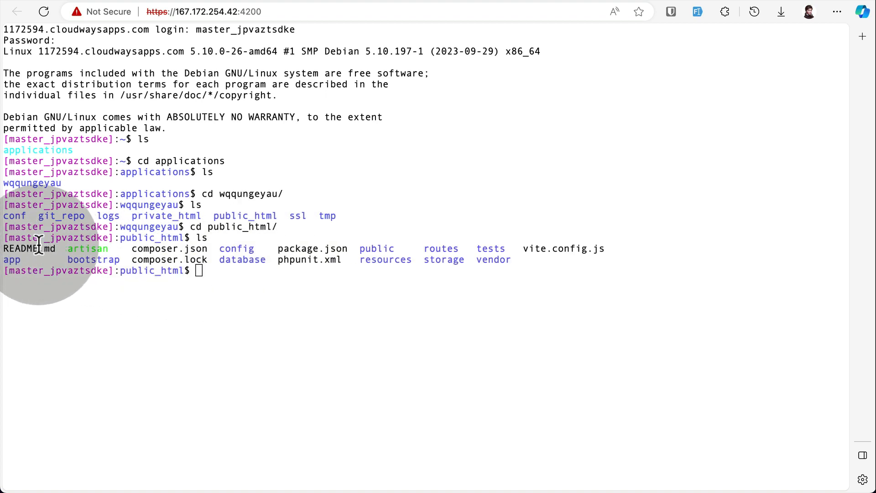
{"action": "left_click_drag", "start_coordinate": [38, 249], "coordinate": [488, 262]}
{"action": "left_click", "coordinate": [520, 257]}
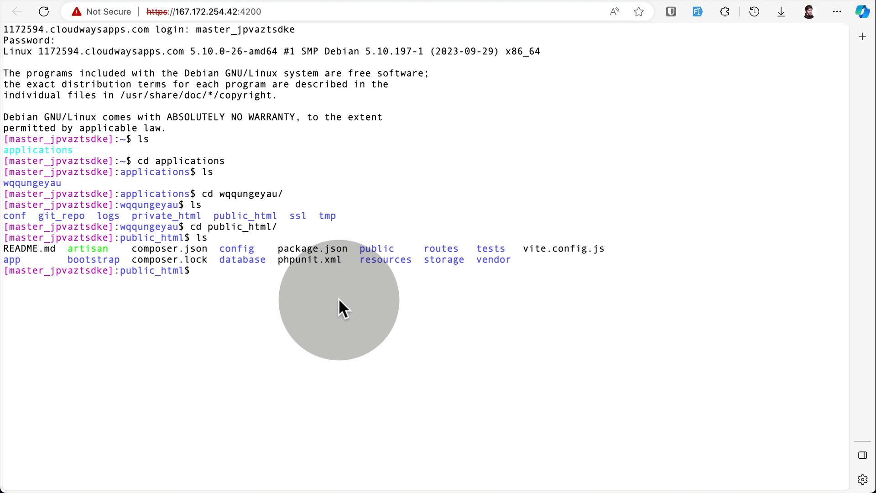
Update the project's dependencies by running composer update in public_html.
{"action": "type", "text": "composer upd"}
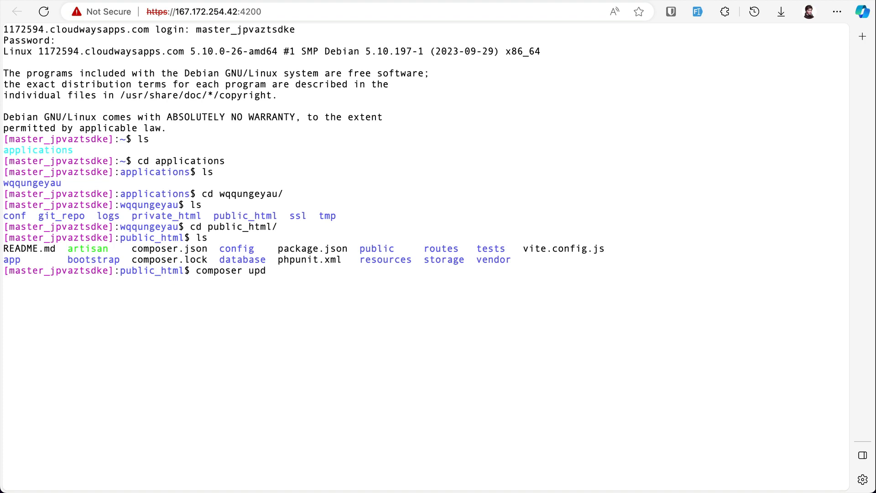
{"action": "type", "text": "ate"}
{"action": "key", "text": "Return"}
{"action": "left_click", "coordinate": [303, 264]}
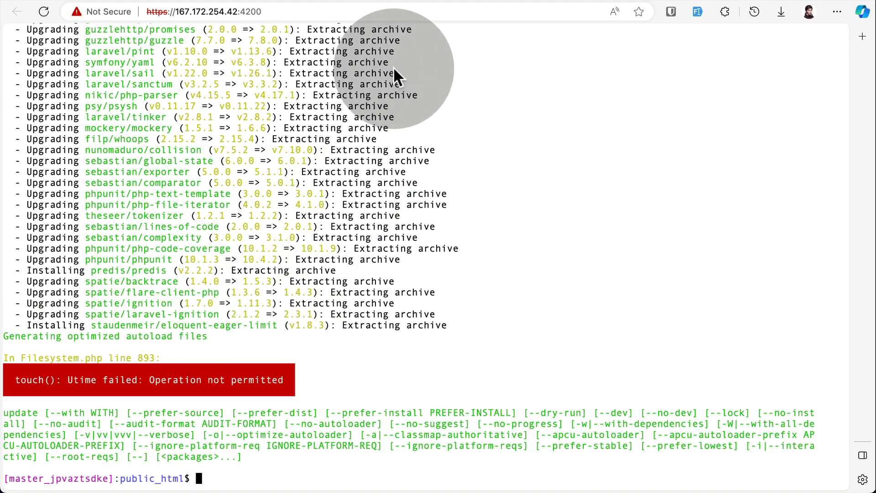
Open the .env file in vi on a cleared terminal, and copy the DB name from the Laratips application's access details.
{"action": "key", "text": "ctrl+l"}
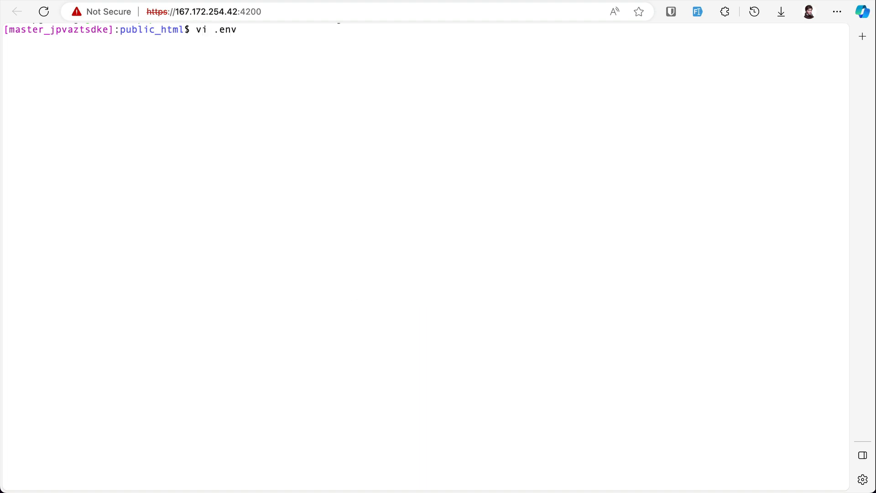
{"action": "left_click", "coordinate": [346, 186]}
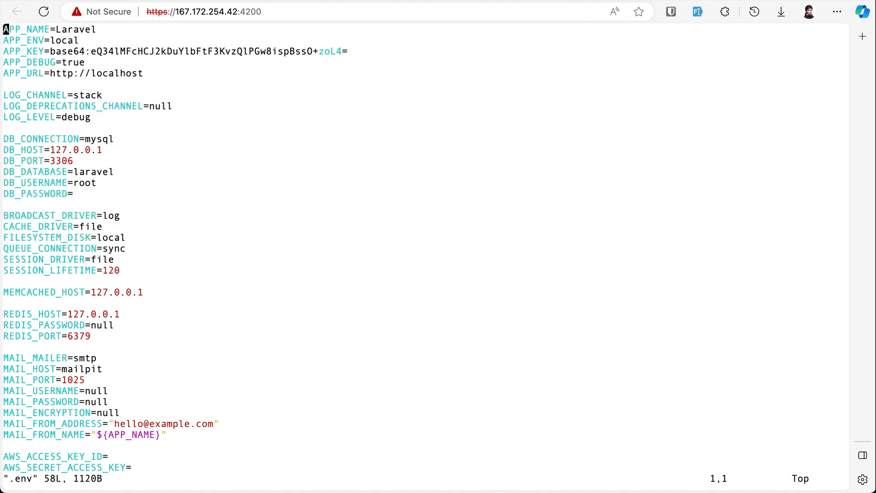
{"action": "left_click", "coordinate": [128, 1]}
{"action": "scroll", "coordinate": [196, 270], "scroll_direction": "up", "scroll_amount": 1}
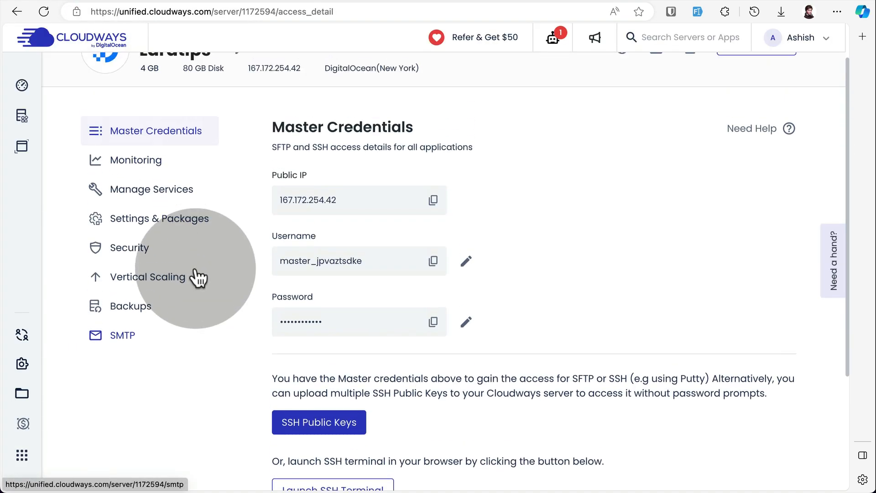
{"action": "scroll", "coordinate": [195, 269], "scroll_direction": "up", "scroll_amount": 1}
{"action": "left_click", "coordinate": [620, 94]}
{"action": "left_click", "coordinate": [546, 160]}
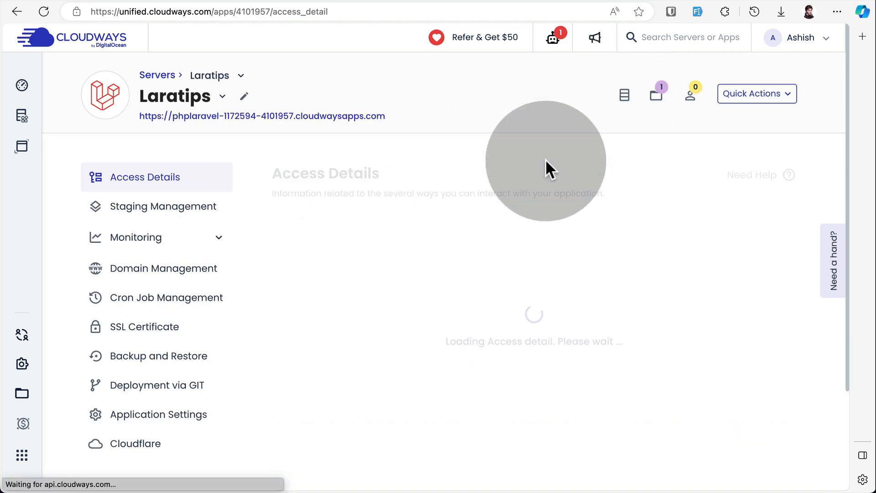
{"action": "scroll", "coordinate": [399, 315], "scroll_direction": "down", "scroll_amount": 4}
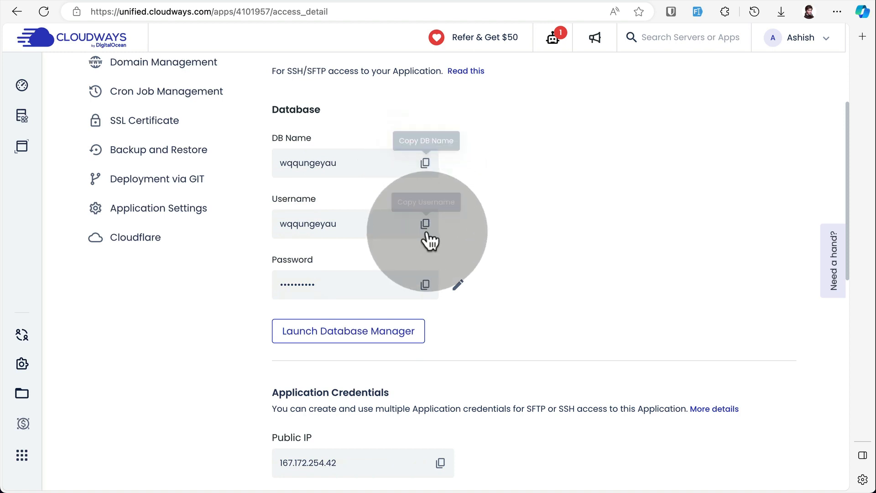
{"action": "left_click", "coordinate": [423, 165]}
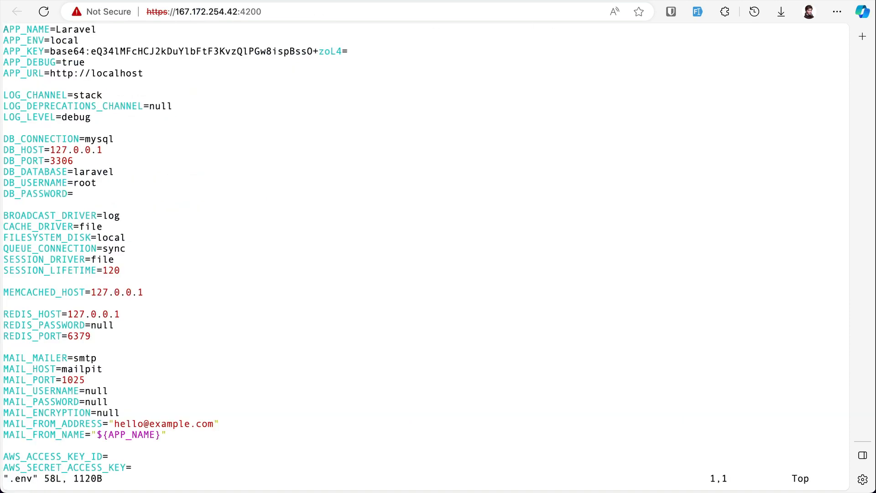
Set both DB_DATABASE and DB_USERNAME in the .env file to wqqungeyau.
{"action": "left_click", "coordinate": [140, 248]}
{"action": "left_click", "coordinate": [151, 177]}
{"action": "key", "text": "i"}
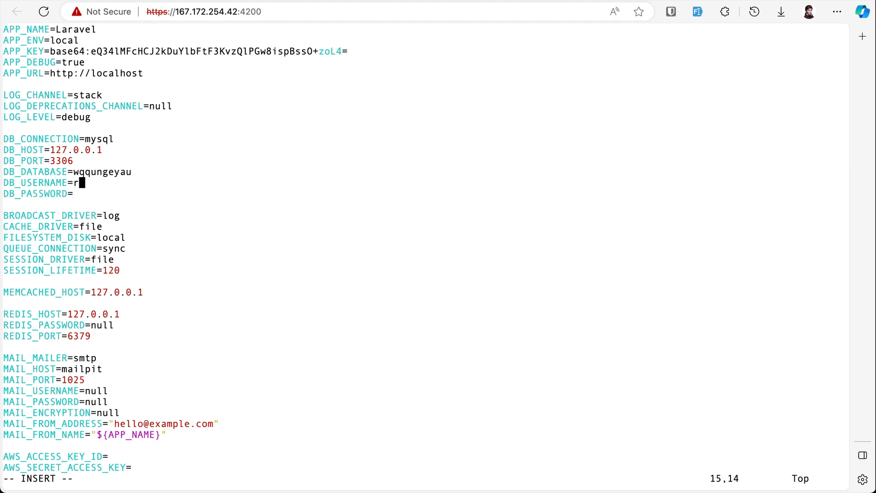
{"action": "key", "text": "super+v"}
Copy the database password from the application's access details into DB_PASSWORD, and save and close the .env file.
{"action": "left_click", "coordinate": [133, 1]}
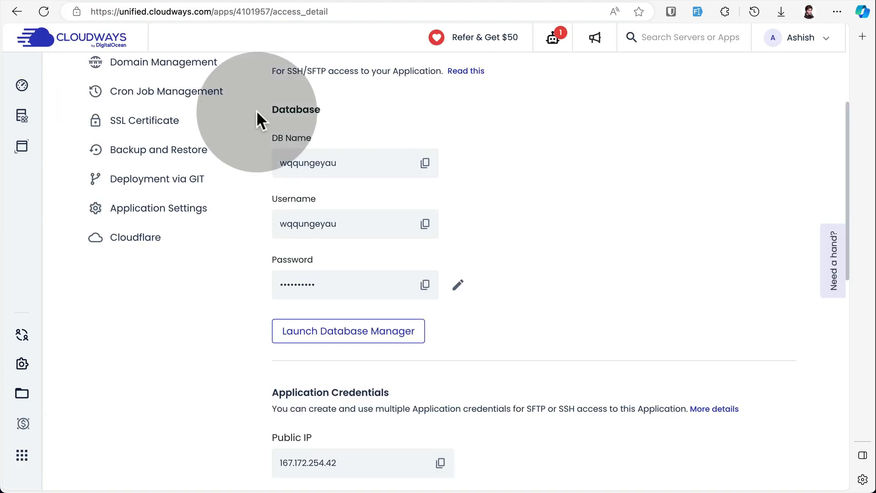
{"action": "left_click", "coordinate": [426, 288]}
{"action": "left_click", "coordinate": [195, 3]}
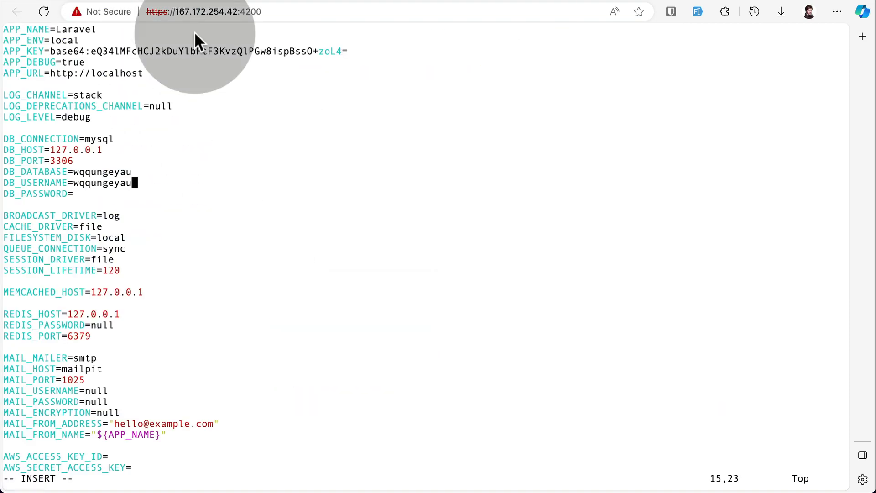
{"action": "left_click", "coordinate": [211, 203]}
{"action": "key", "text": "super+v"}
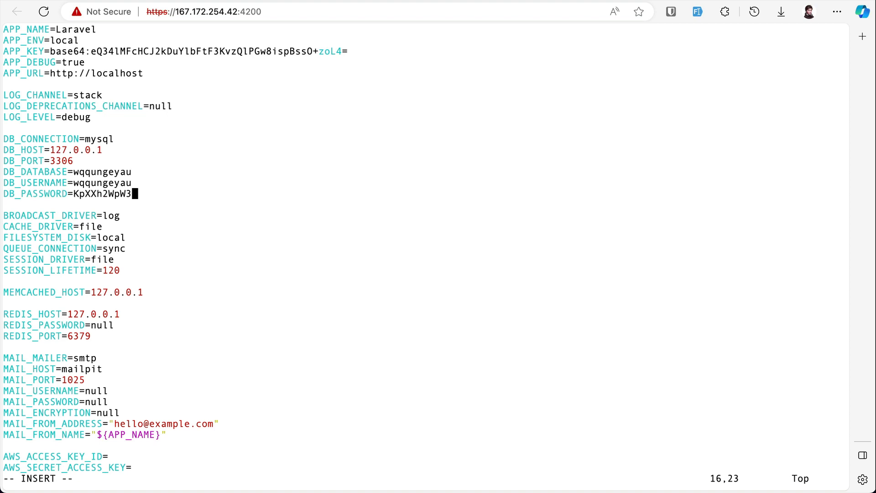
{"action": "key", "text": "Escape"}
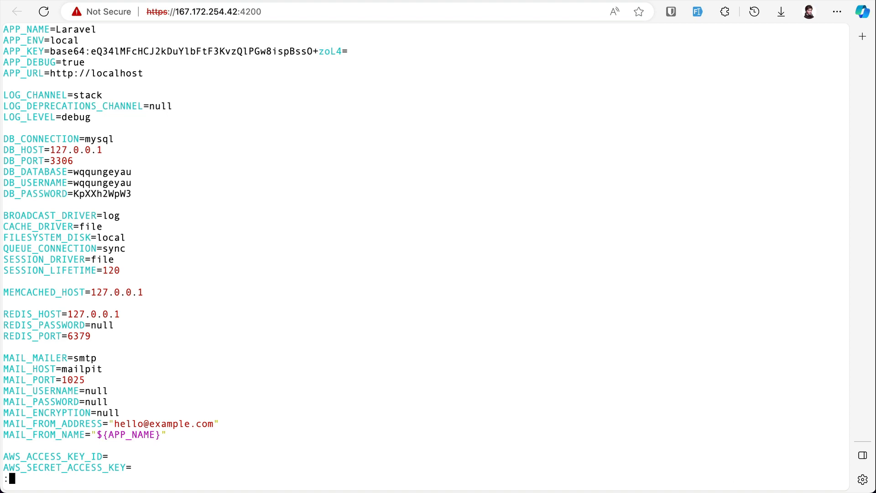
{"action": "type", "text": "wq"}
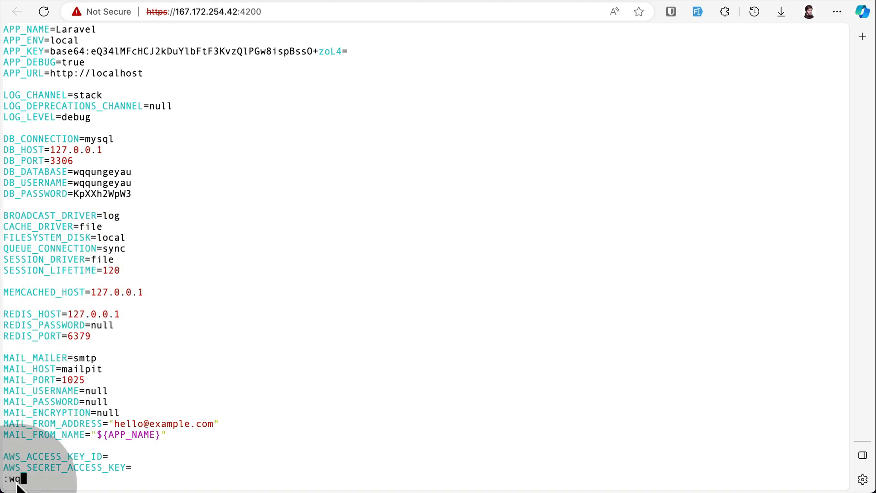
{"action": "key", "text": "Return"}
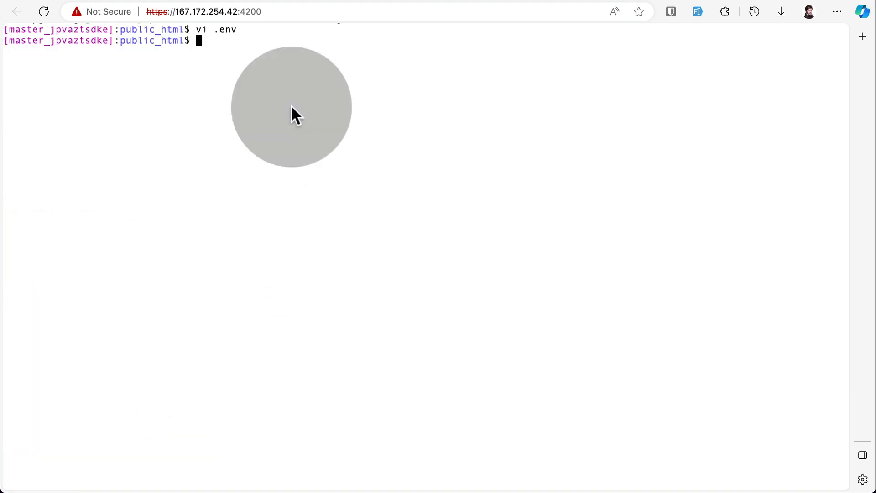
Rebuild the database tables with php artisan migrate:fresh and seed them with php artisan db:seed.
{"action": "type", "text": "php artisan migrate:fresh"}
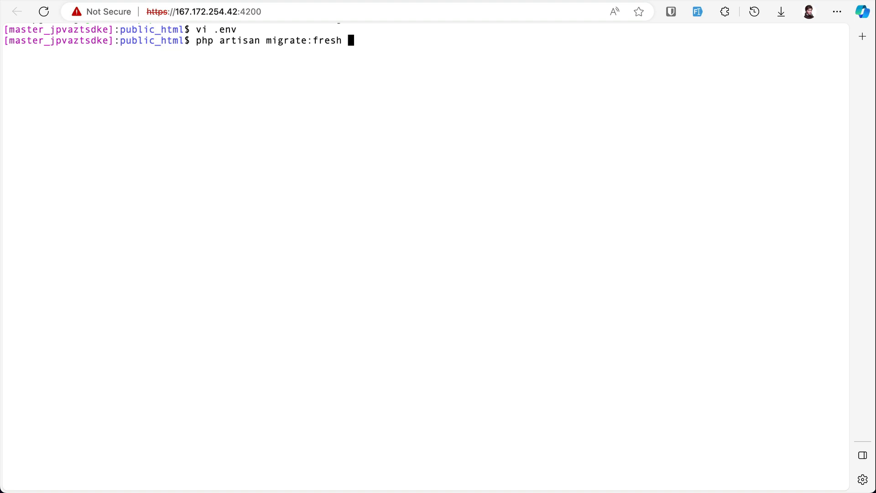
{"action": "key", "text": "Return"}
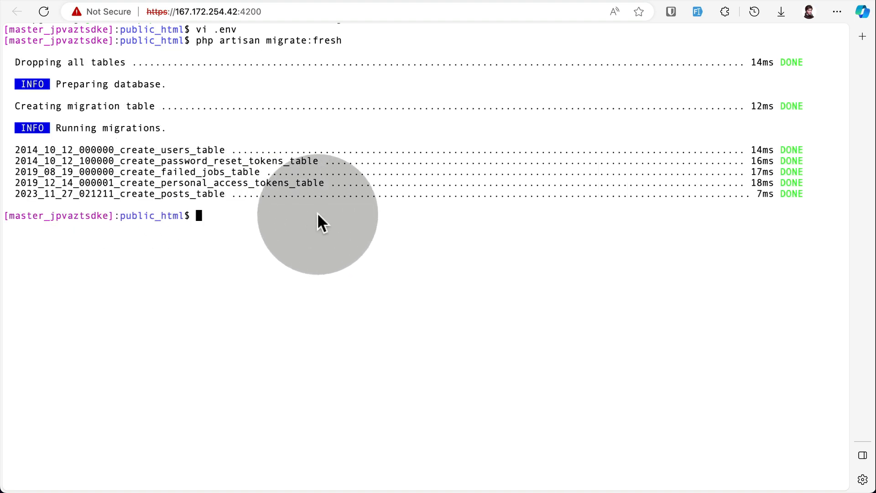
{"action": "type", "text": "php artisan db:seed"}
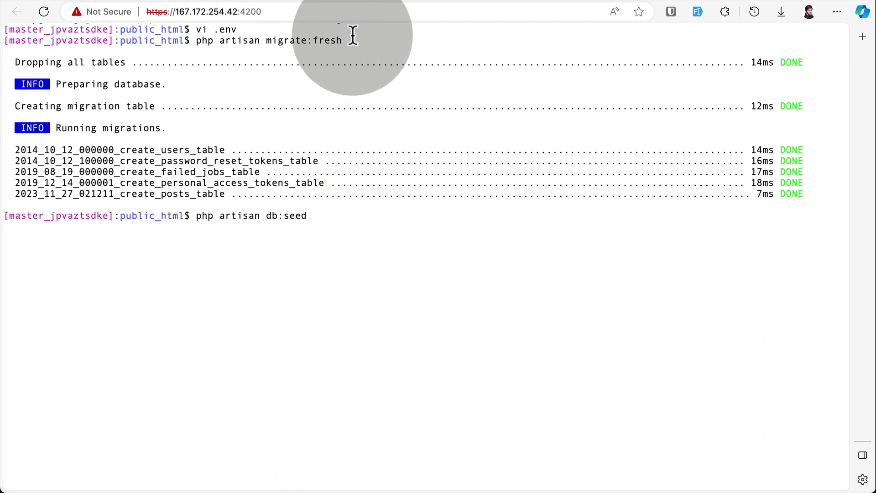
{"action": "key", "text": "Return"}
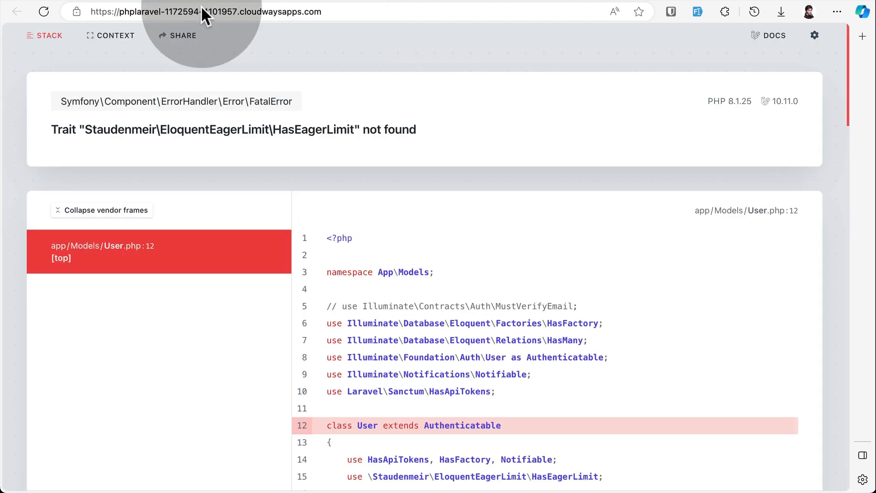
Reload the deployed application's page and look through the users' posts.
{"action": "left_click", "coordinate": [43, 18]}
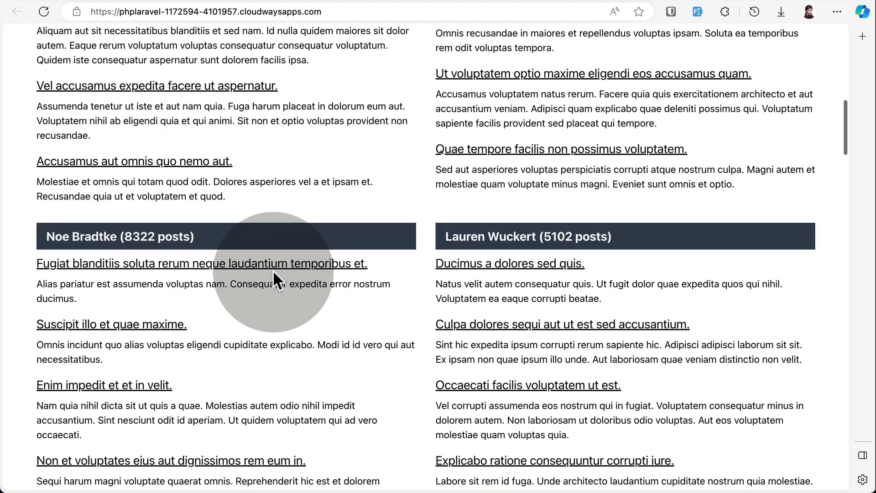
{"action": "scroll", "coordinate": [273, 271], "scroll_direction": "down", "scroll_amount": 1}
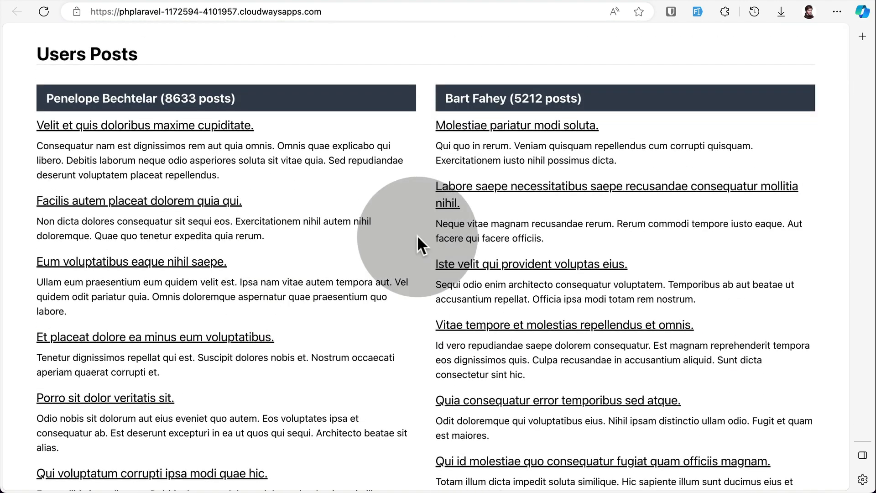
Reopen the .env file in vi, add DEBUGBAR_ENABLED=true above the database settings, and save and close it.
{"action": "left_click", "coordinate": [183, 13]}
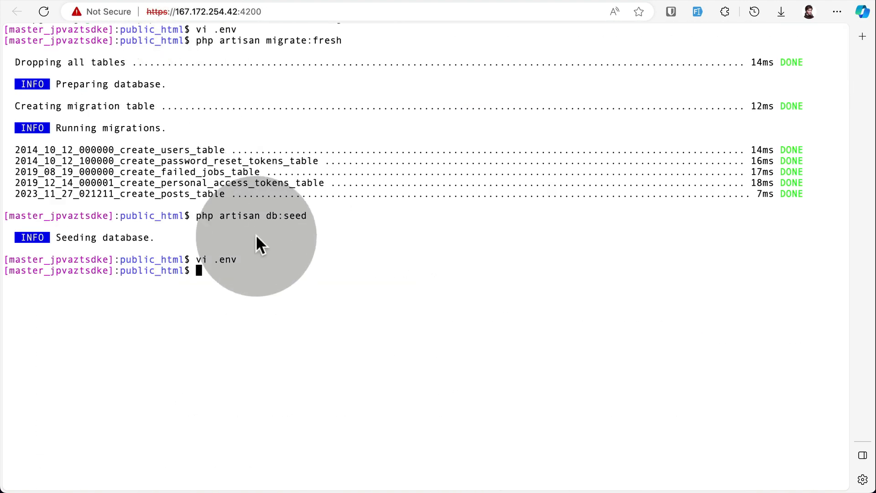
{"action": "type", "text": "vi .env"}
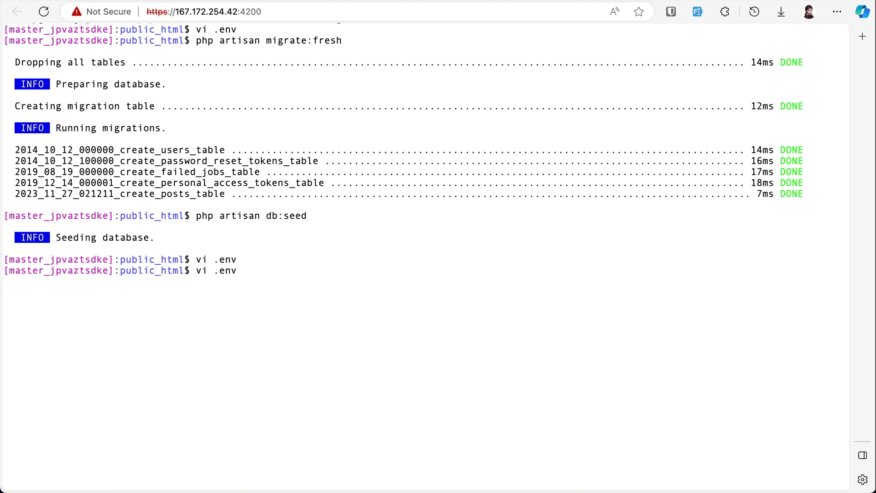
{"action": "key", "text": "Return"}
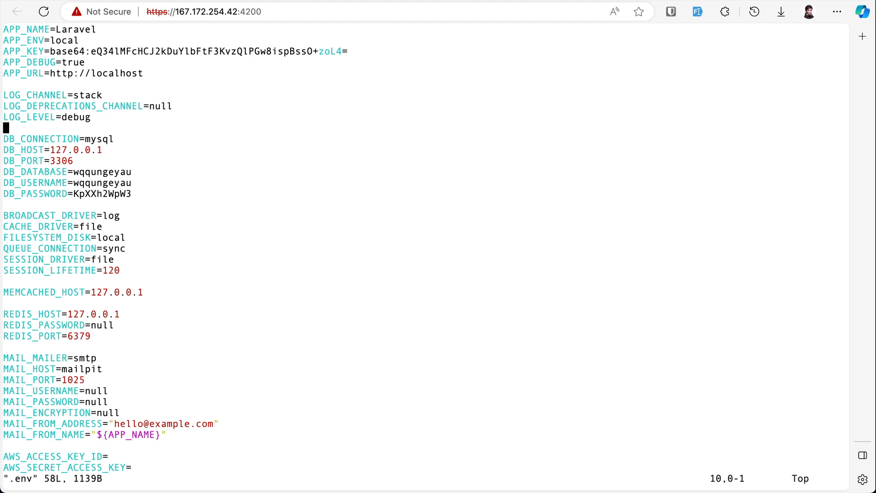
{"action": "key", "text": "i"}
{"action": "key", "text": "Return"}
{"action": "key", "text": "Return"}
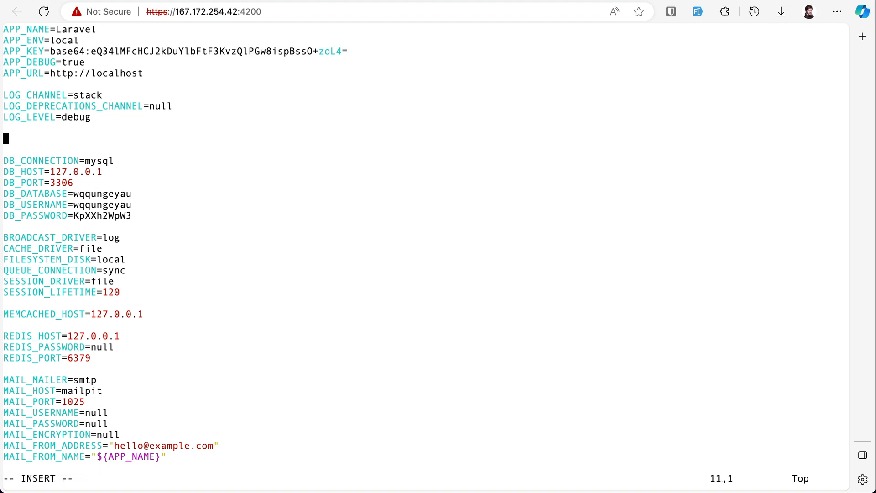
{"action": "key", "text": "super+v"}
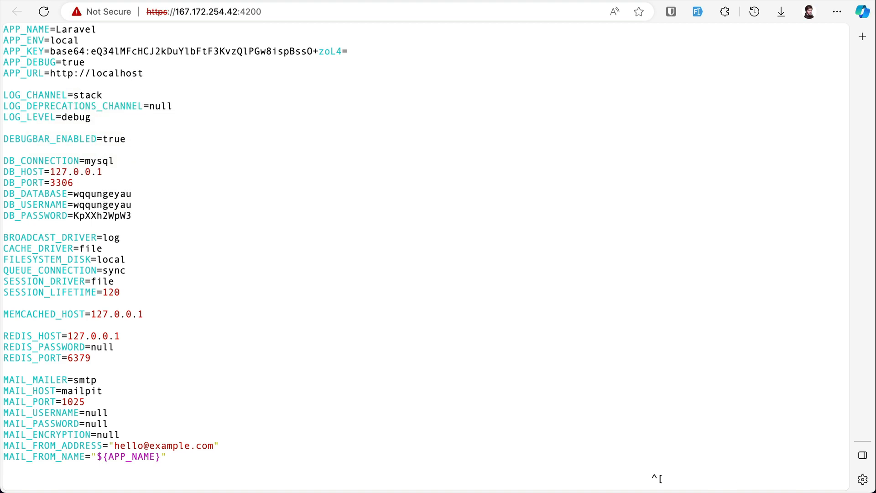
{"action": "type", "text": "q"}
{"action": "key", "text": "Return"}
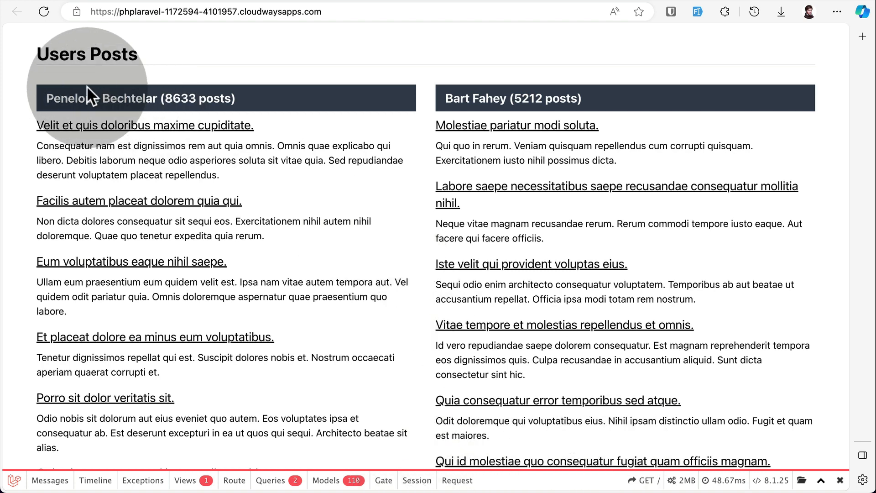
Examine the first user's heading and post count on the application's Users Posts page.
{"action": "left_click_drag", "start_coordinate": [55, 99], "coordinate": [117, 99]}
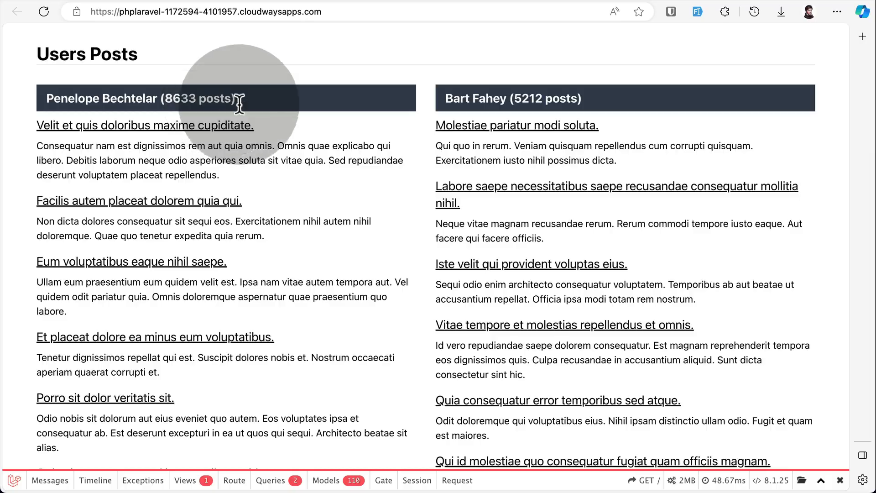
Look through the users' posts on the live page and inspect the executed database queries in Debugbar.
{"action": "scroll", "coordinate": [358, 133], "scroll_direction": "down", "scroll_amount": 6}
{"action": "scroll", "coordinate": [359, 133], "scroll_direction": "down", "scroll_amount": 20}
{"action": "scroll", "coordinate": [359, 133], "scroll_direction": "up", "scroll_amount": 20}
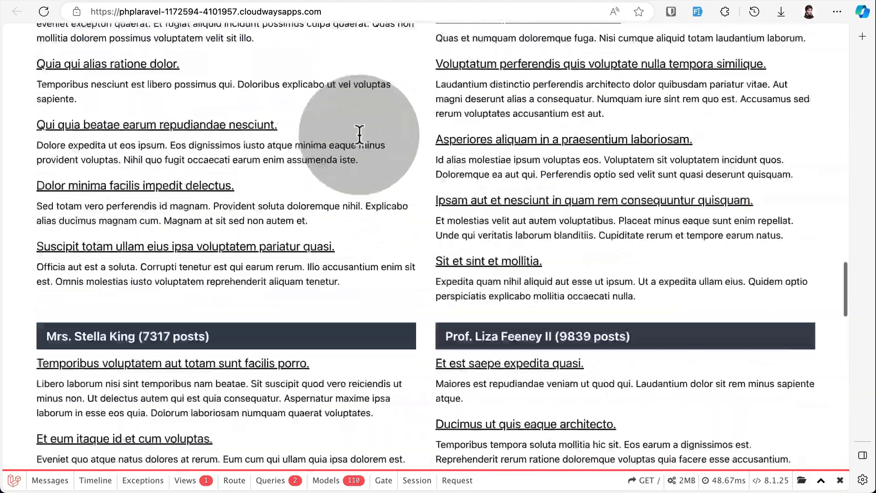
{"action": "scroll", "coordinate": [84, 349], "scroll_direction": "down", "scroll_amount": 10}
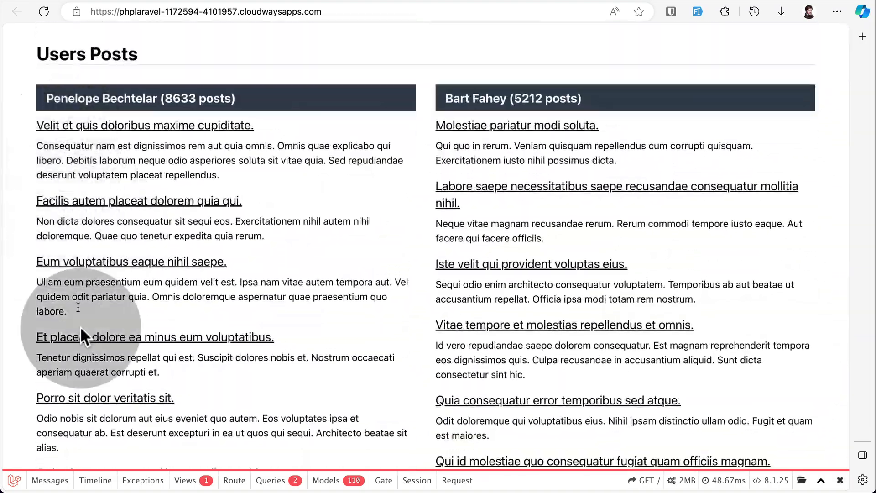
{"action": "scroll", "coordinate": [318, 322], "scroll_direction": "up", "scroll_amount": 9}
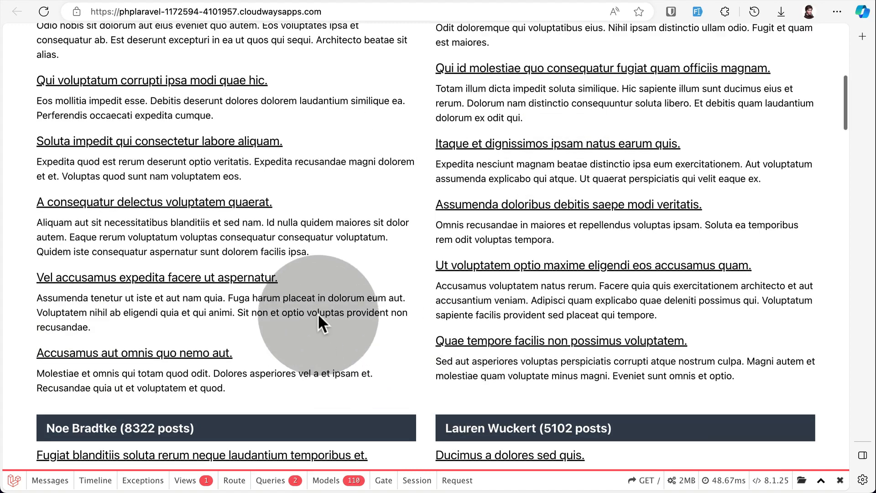
{"action": "left_click", "coordinate": [287, 482]}
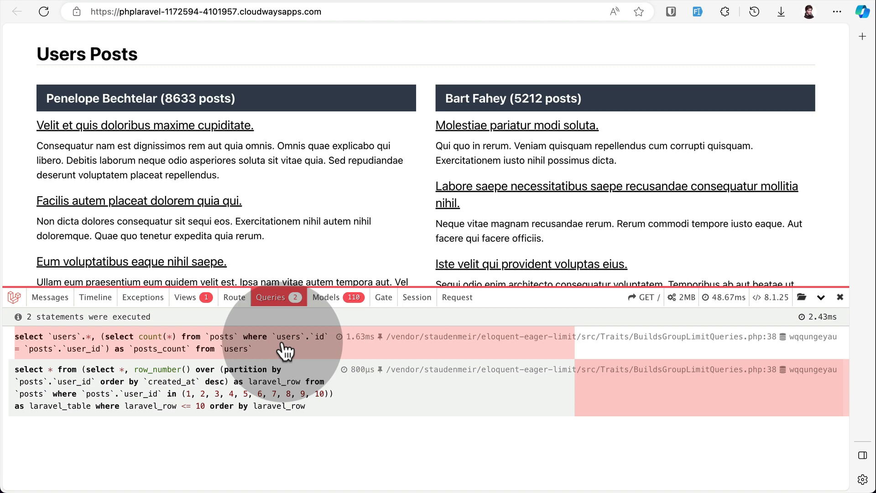
{"action": "left_click", "coordinate": [276, 297]}
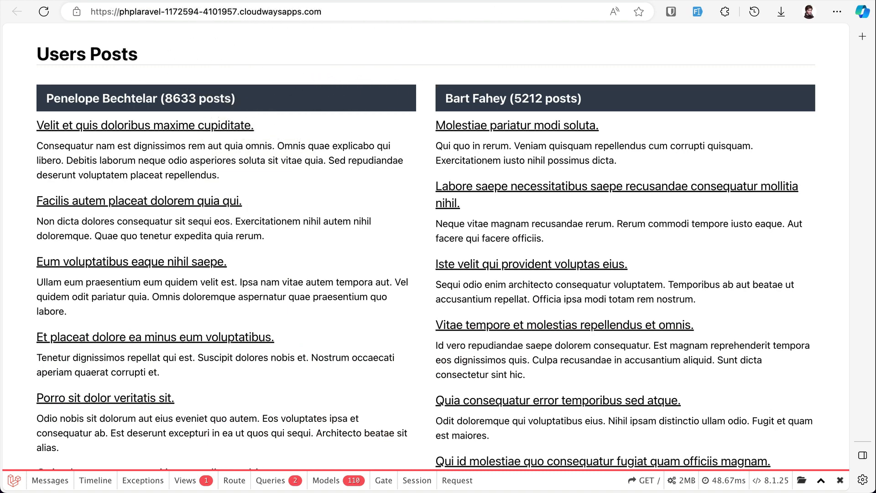
In the server's SSH terminal, open .env in vi, set CACHE_DRIVER to redis, and save and close the file.
{"action": "left_click", "coordinate": [274, 1]}
{"action": "scroll", "coordinate": [256, 283], "scroll_direction": "down", "scroll_amount": 1}
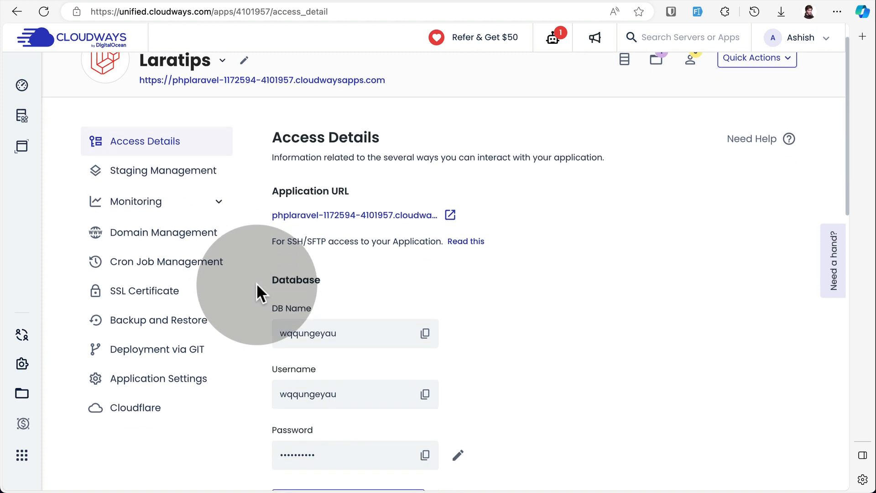
{"action": "left_click", "coordinate": [196, 1]}
{"action": "left_click", "coordinate": [212, 142]}
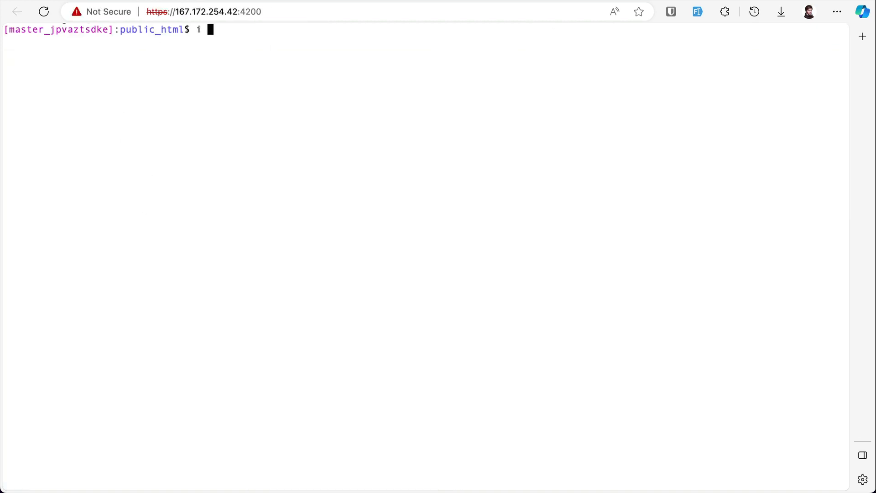
{"action": "type", "text": "i"}
{"action": "key", "text": "BackSpace"}
{"action": "key", "text": "BackSpace"}
{"action": "key", "text": "BackSpace"}
{"action": "type", "text": "v"}
{"action": "key", "text": "Return"}
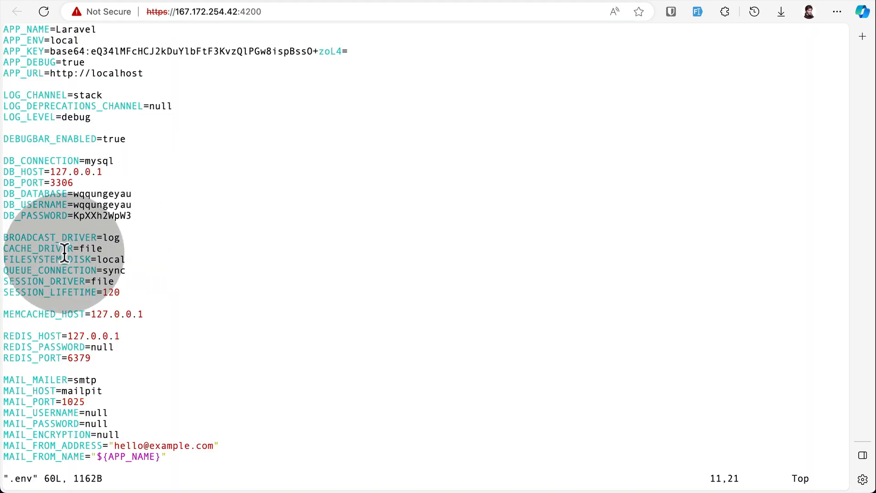
{"action": "left_click", "coordinate": [101, 249]}
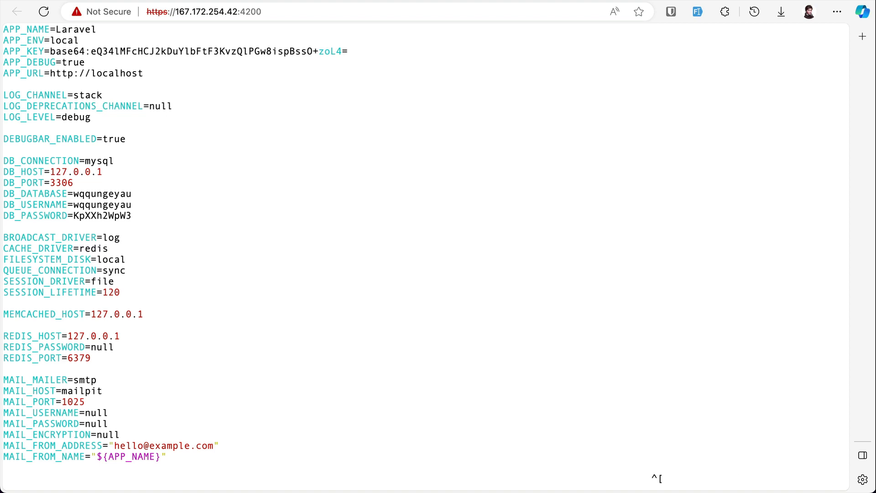
{"action": "key", "text": "Return"}
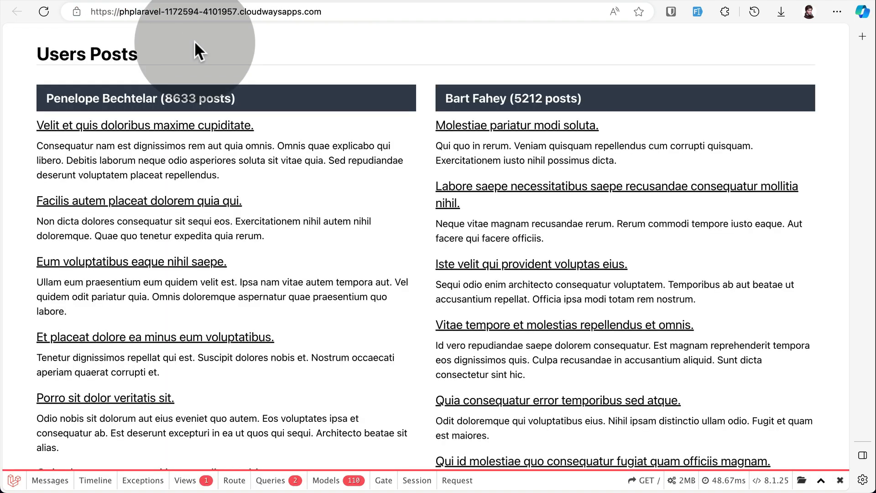
Reload the live Users Posts page and inspect its executed queries in Debugbar.
{"action": "key", "text": "super+r"}
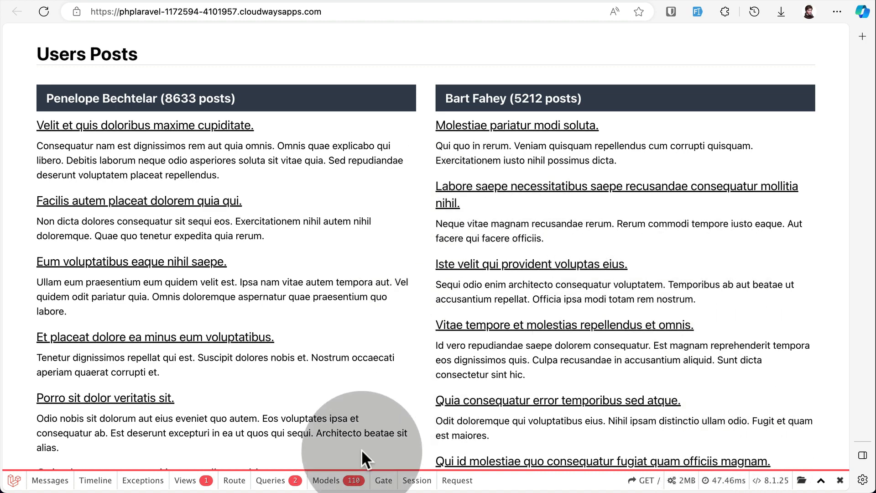
{"action": "left_click", "coordinate": [272, 480]}
Switch to the code editor and uncomment the Cache::remember block that loads $users in routes/web.php.
{"action": "key", "text": "ctrl+Right"}
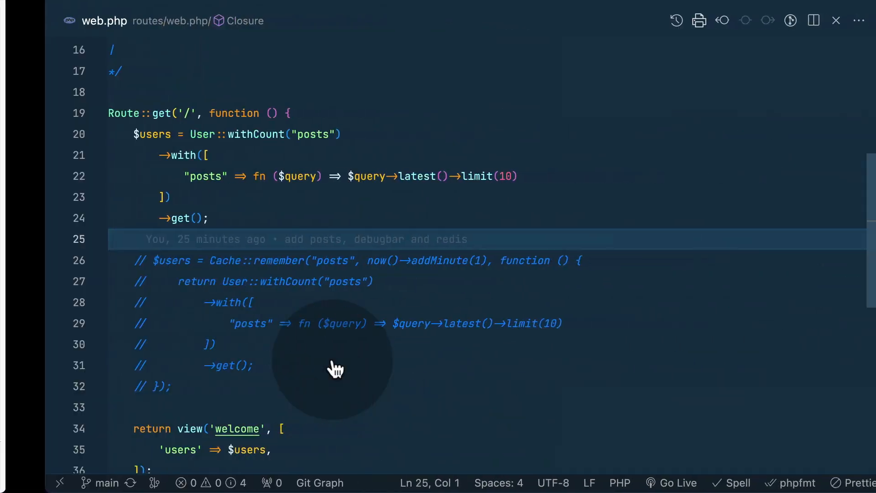
{"action": "scroll", "coordinate": [247, 256], "scroll_direction": "down", "scroll_amount": 2}
{"action": "scroll", "coordinate": [246, 256], "scroll_direction": "up", "scroll_amount": 2}
{"action": "mouse_move", "coordinate": [182, 201]}
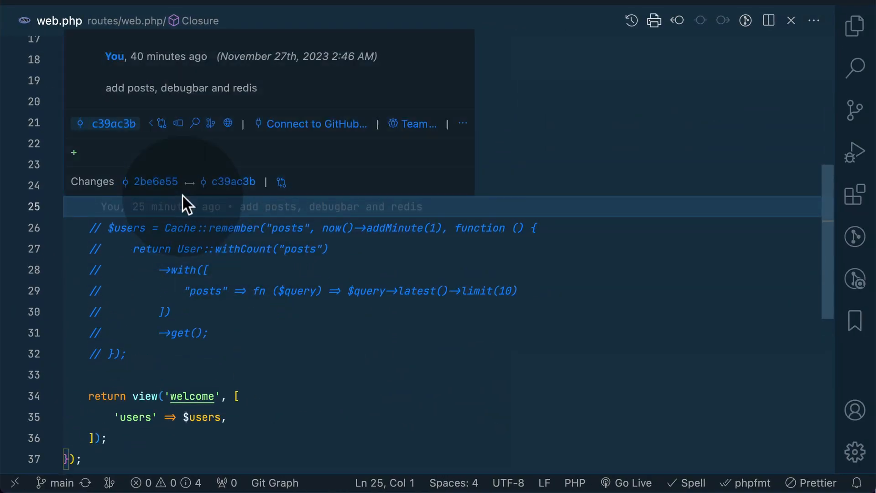
{"action": "left_click_drag", "start_coordinate": [181, 201], "coordinate": [112, 91]}
{"action": "left_click", "coordinate": [252, 289]}
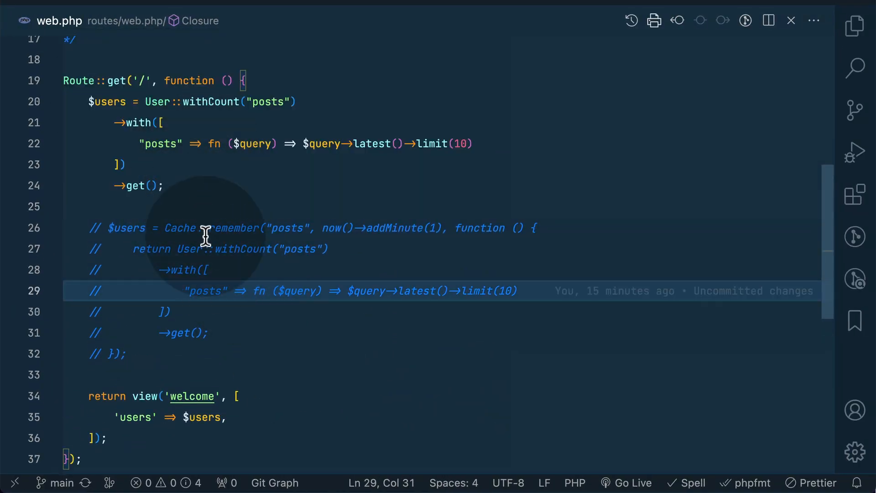
{"action": "left_click_drag", "start_coordinate": [139, 228], "coordinate": [207, 311]}
{"action": "left_click_drag", "start_coordinate": [144, 348], "coordinate": [129, 231]}
{"action": "key", "text": "super+slash"}
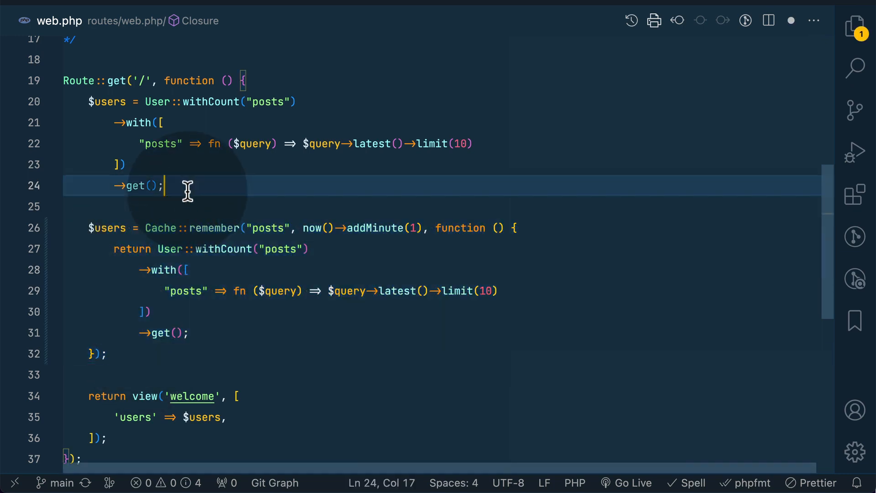
Comment out the uncached $users query above the Cache::remember block and save routes/web.php.
{"action": "left_click_drag", "start_coordinate": [187, 190], "coordinate": [125, 109]}
{"action": "key", "text": "super+slash"}
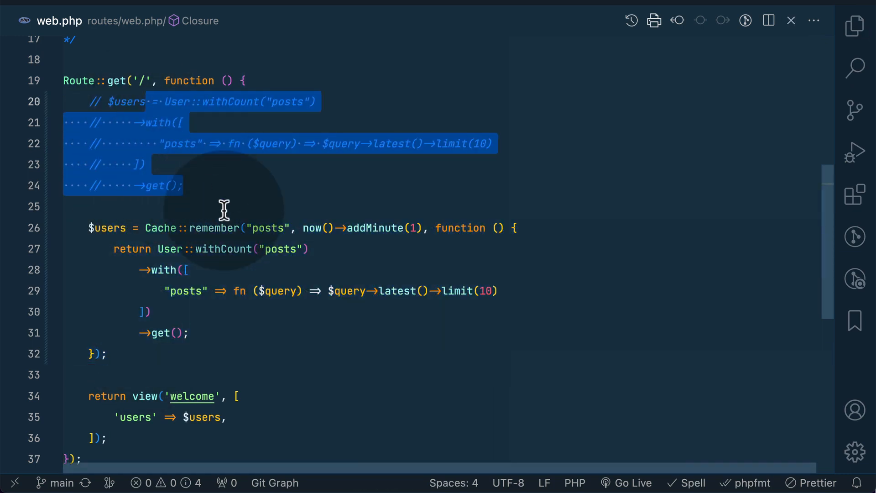
{"action": "left_click", "coordinate": [231, 206]}
In the integrated terminal, check the repository status with gs and stage all changes with gaa.
{"action": "key", "text": "ctrl+grave"}
{"action": "type", "text": "gs"}
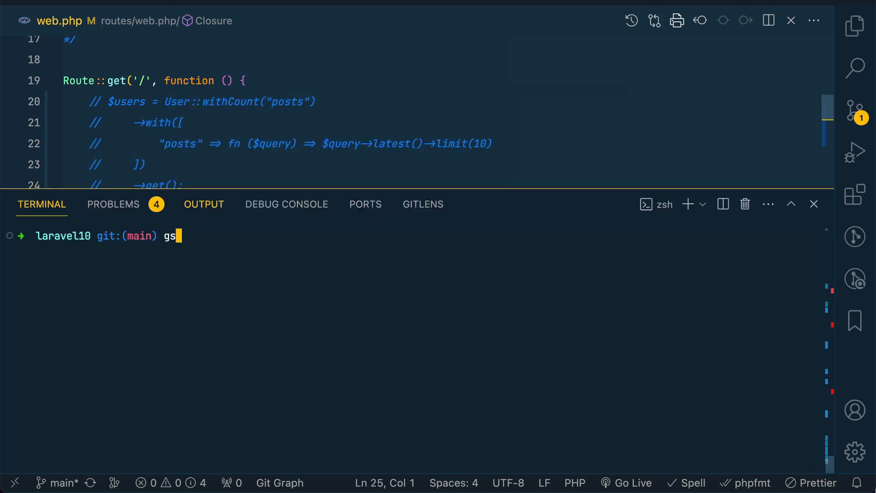
{"action": "key", "text": "Return"}
{"action": "type", "text": "gaa"}
{"action": "key", "text": "Return"}
{"action": "type", "text": "gs"}
Commit the staged change with gc "use cache", push it with gp, and hide the terminal.
{"action": "key", "text": "Return"}
{"action": "type", "text": "gc "}
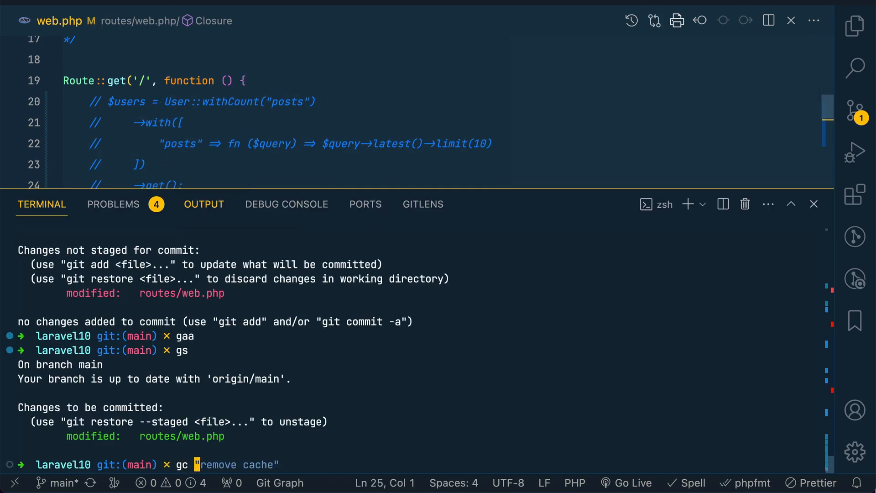
{"action": "type", "text": "\"use"}
{"action": "key", "text": "Right"}
{"action": "key", "text": "Return"}
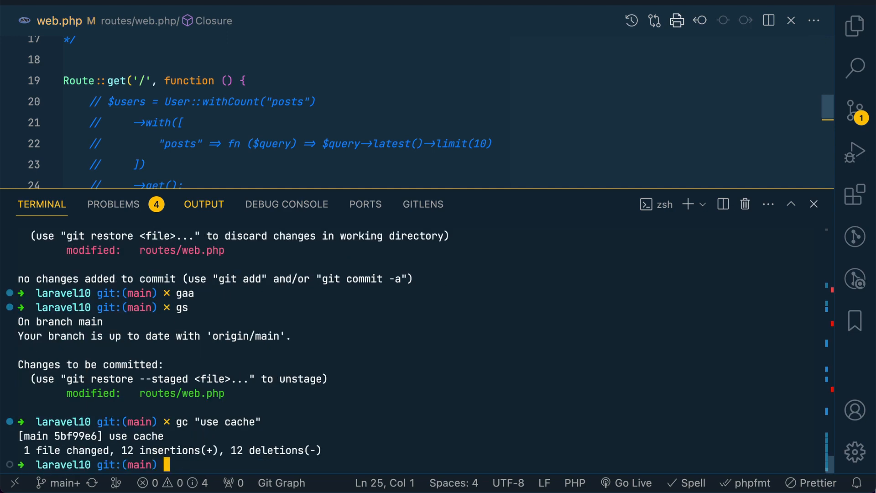
{"action": "type", "text": "gp"}
{"action": "key", "text": "Return"}
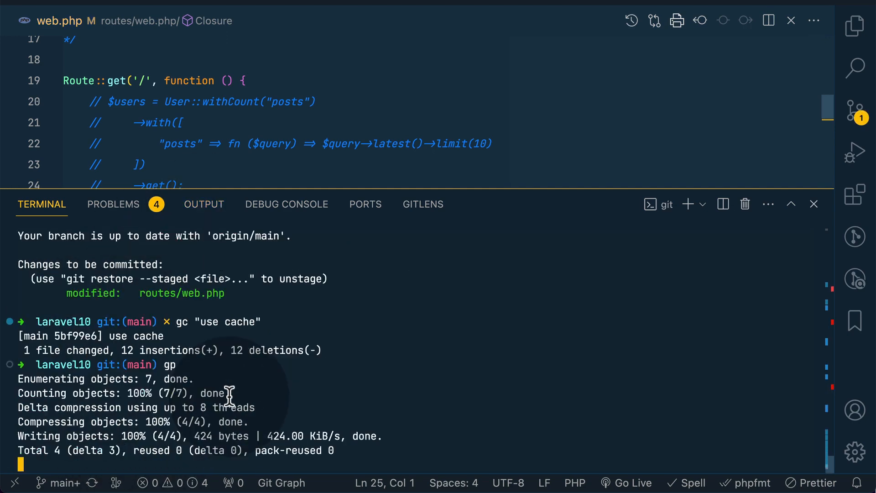
{"action": "key", "text": "ctrl+grave"}
Switch to Cloudways in the browser and pull the main branch into public_html/ through the application's Git deployment.
{"action": "key", "text": "super+Tab"}
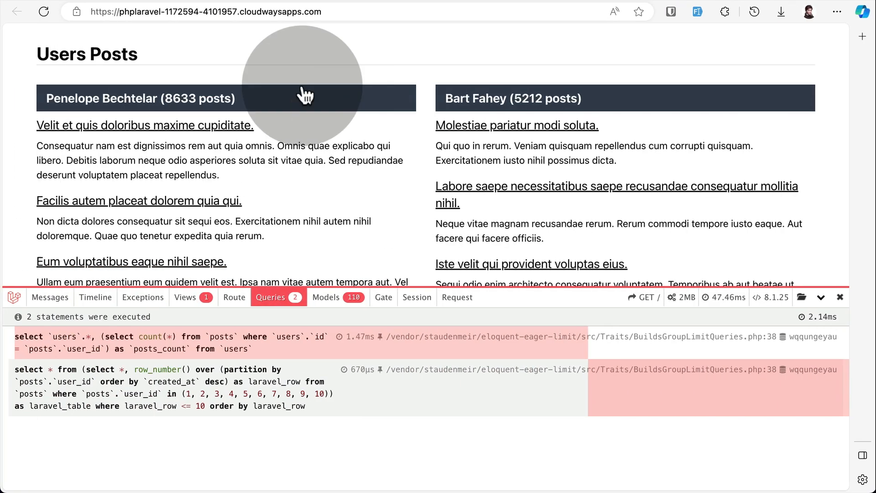
{"action": "key", "text": "ctrl+Tab"}
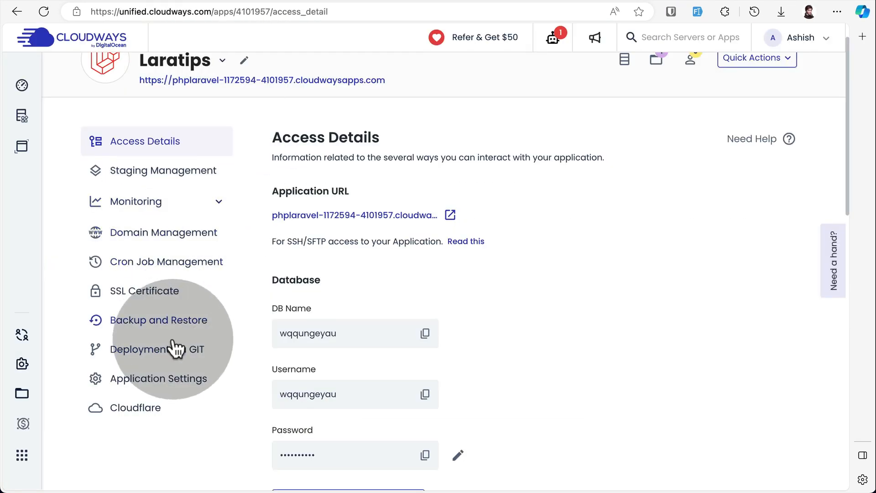
{"action": "left_click", "coordinate": [170, 355]}
{"action": "scroll", "coordinate": [484, 237], "scroll_direction": "down", "scroll_amount": 5}
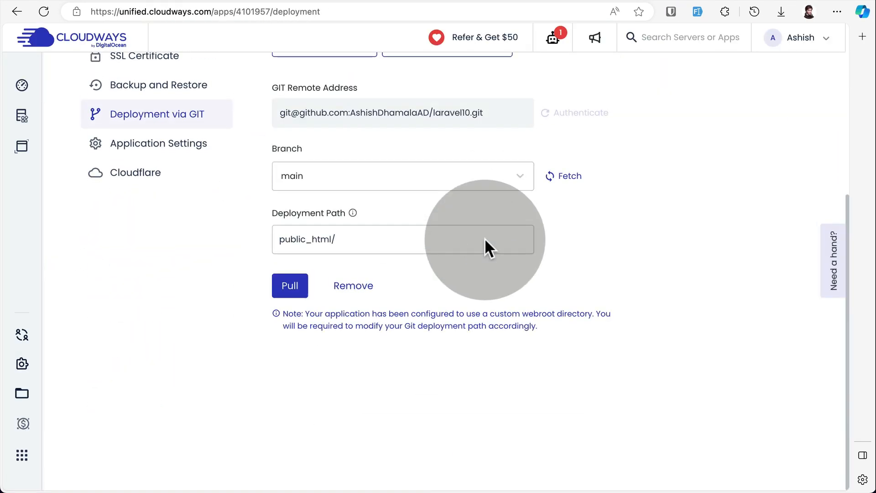
{"action": "left_click", "coordinate": [291, 286]}
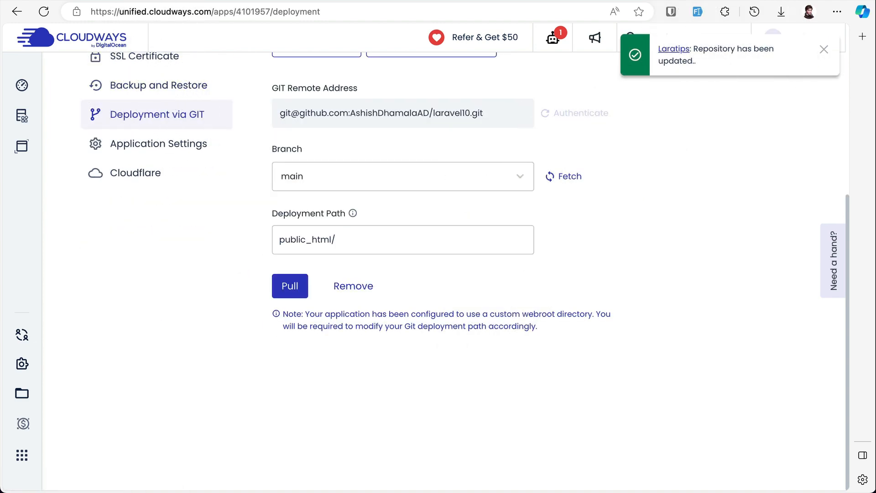
Reload the deployed Users Posts page and check its query count and load time in Debugbar.
{"action": "key", "text": "ctrl+Tab"}
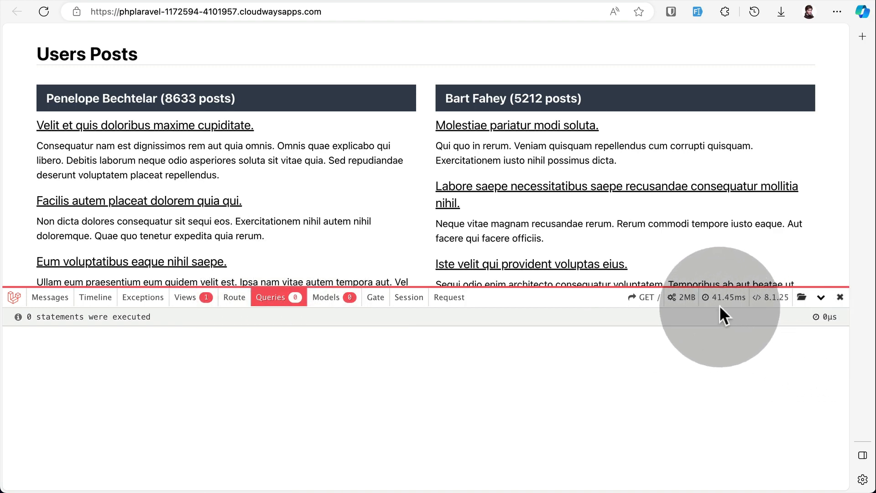
{"action": "left_click", "coordinate": [295, 298]}
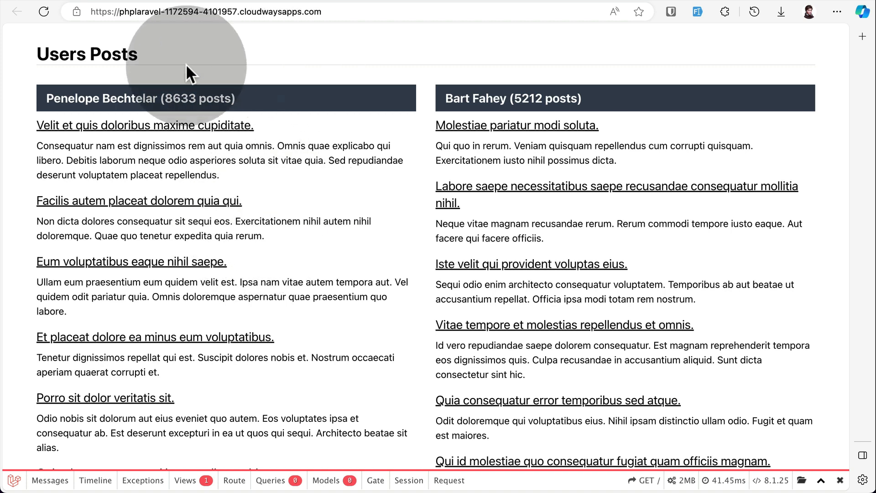
Look over the Laratips application's general settings and the server's basic Settings & Packages in Cloudways.
{"action": "left_click", "coordinate": [91, 1]}
{"action": "scroll", "coordinate": [193, 187], "scroll_direction": "up", "scroll_amount": 6}
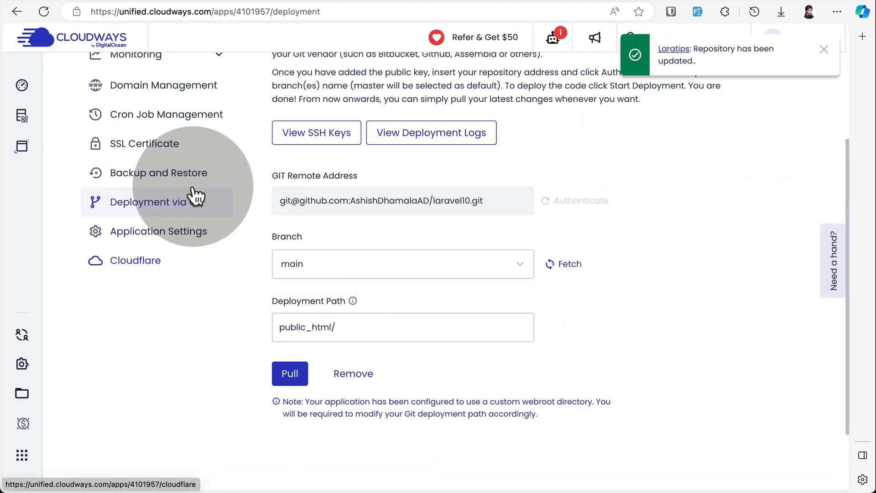
{"action": "scroll", "coordinate": [174, 327], "scroll_direction": "down", "scroll_amount": 2}
{"action": "left_click", "coordinate": [162, 365]}
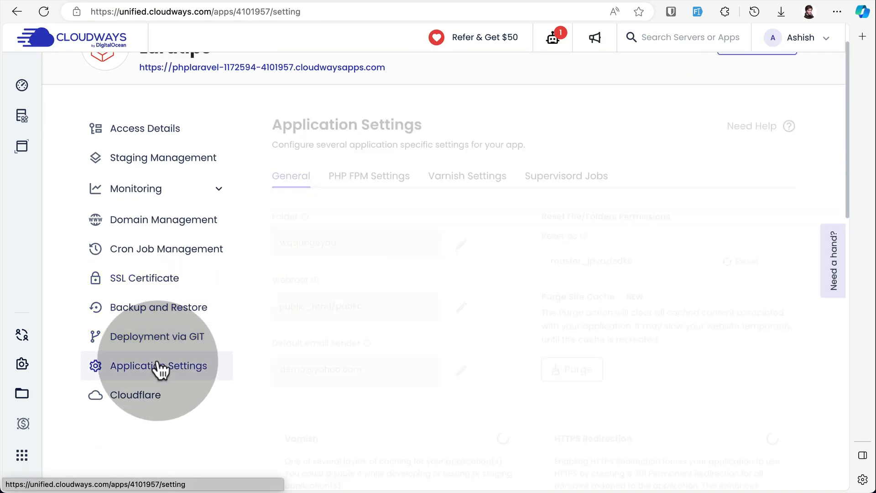
{"action": "scroll", "coordinate": [490, 226], "scroll_direction": "up", "scroll_amount": 2}
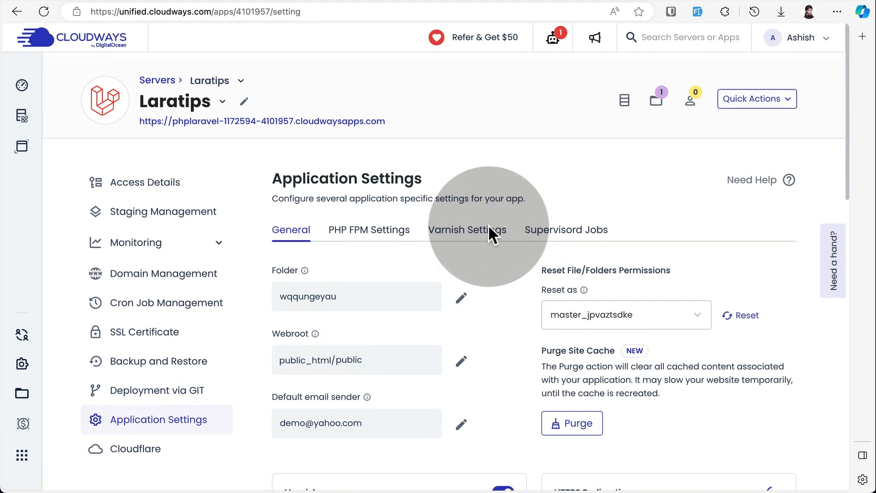
{"action": "left_click", "coordinate": [626, 98]}
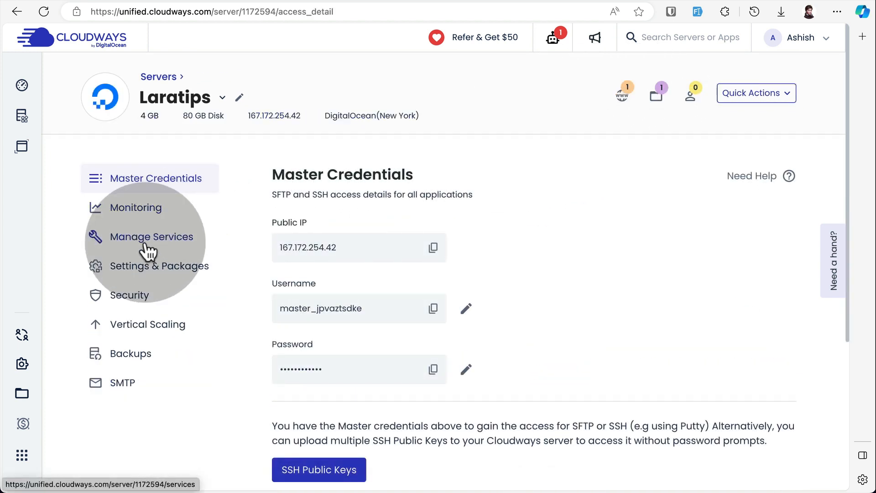
{"action": "left_click", "coordinate": [137, 272]}
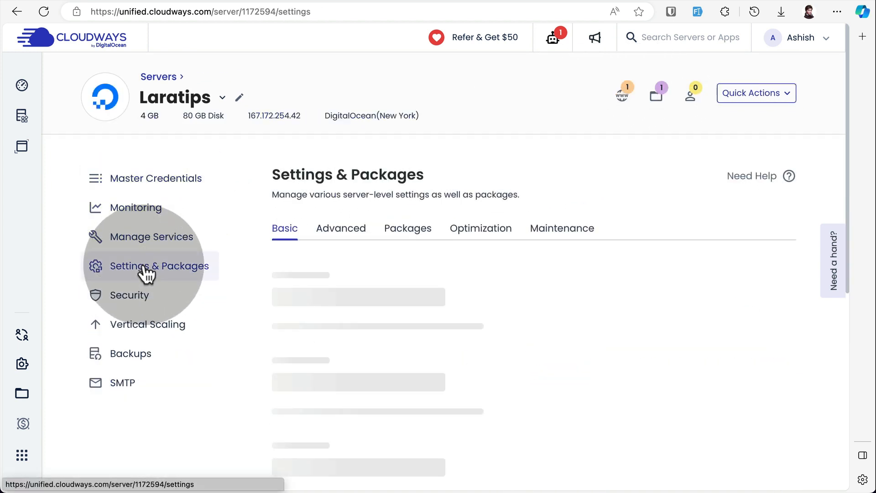
{"action": "scroll", "coordinate": [415, 252], "scroll_direction": "down", "scroll_amount": 2}
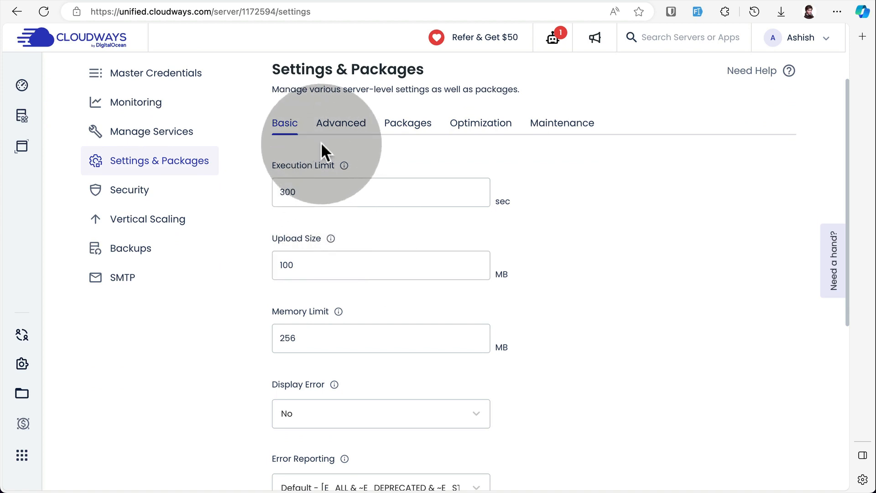
Examine the status of the server's core services, including Redis and Varnish, under Manage Services.
{"action": "left_click", "coordinate": [138, 135]}
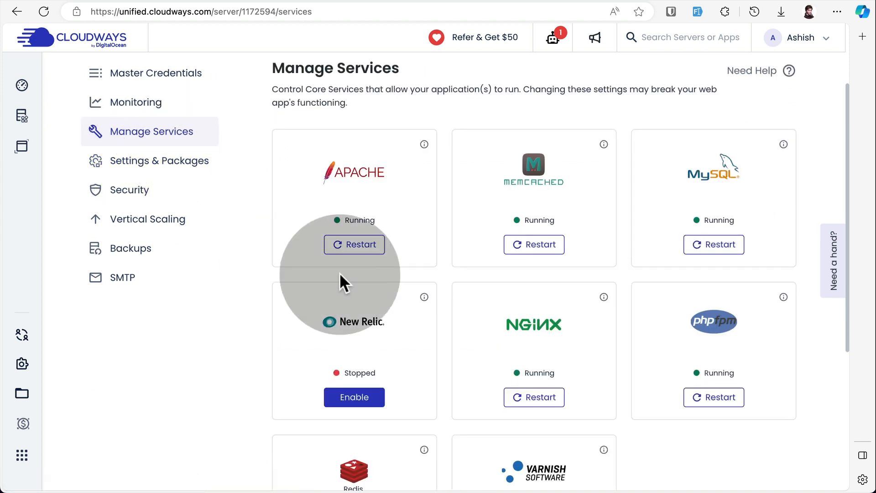
{"action": "scroll", "coordinate": [380, 267], "scroll_direction": "down", "scroll_amount": 1}
{"action": "scroll", "coordinate": [510, 325], "scroll_direction": "down", "scroll_amount": 3}
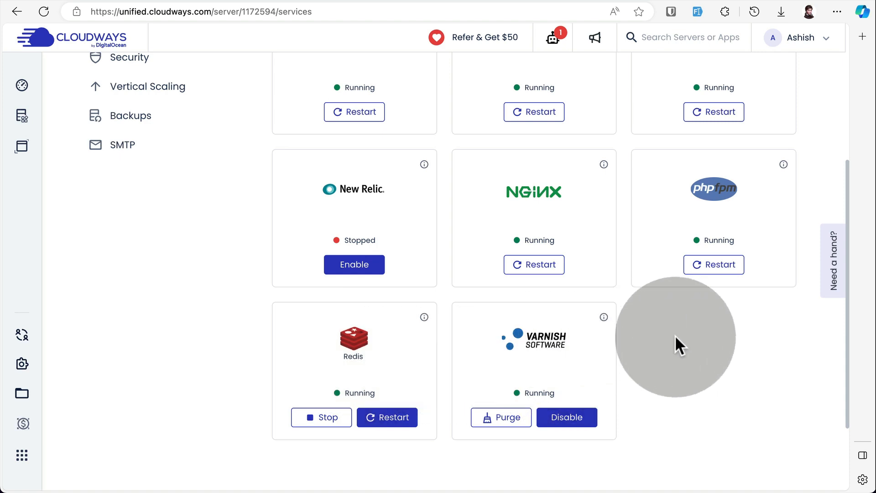
{"action": "scroll", "coordinate": [676, 342], "scroll_direction": "up", "scroll_amount": 1}
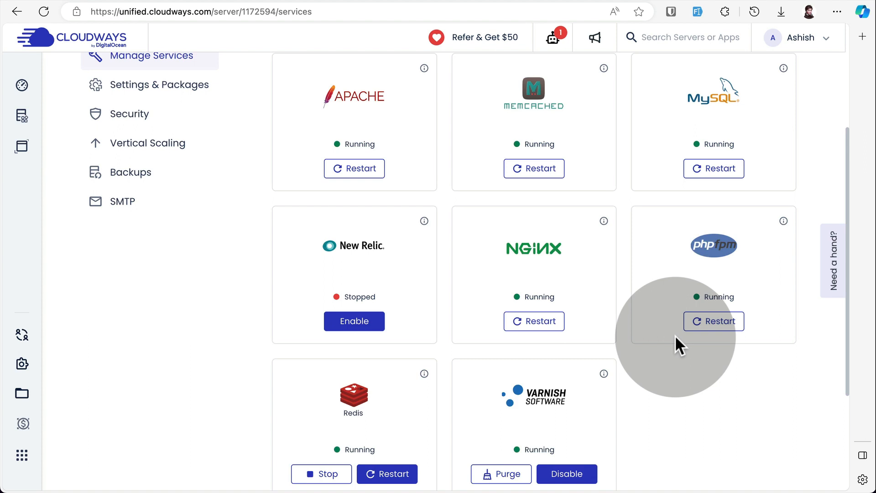